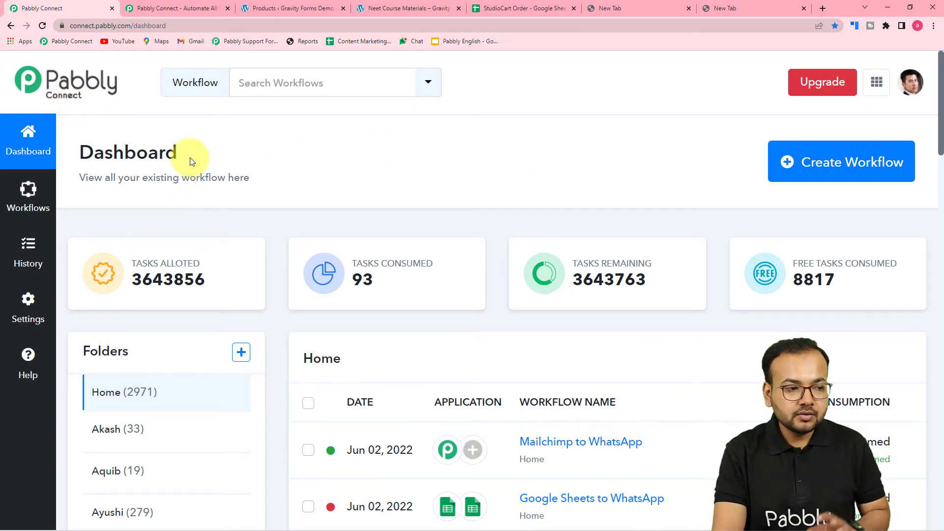
# Step: Create a new Pabbly Connect workflow named "Studiocart to Google Sheets"
pyautogui.click(192, 8)
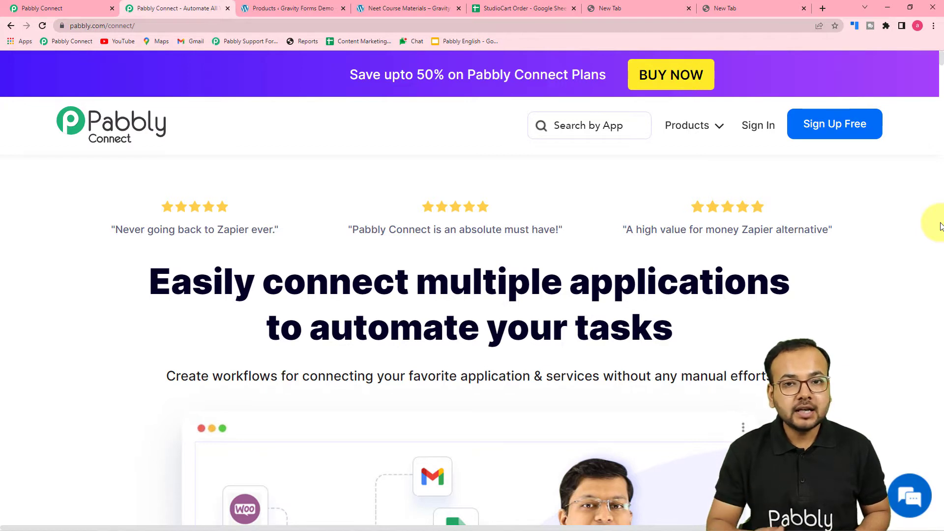
pyautogui.click(62, 9)
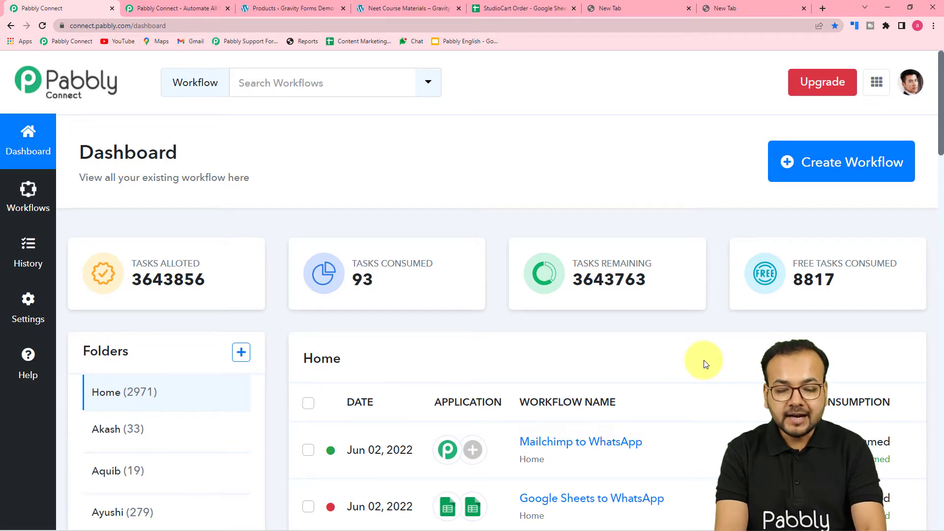
pyautogui.click(852, 166)
pyautogui.write('Studi')
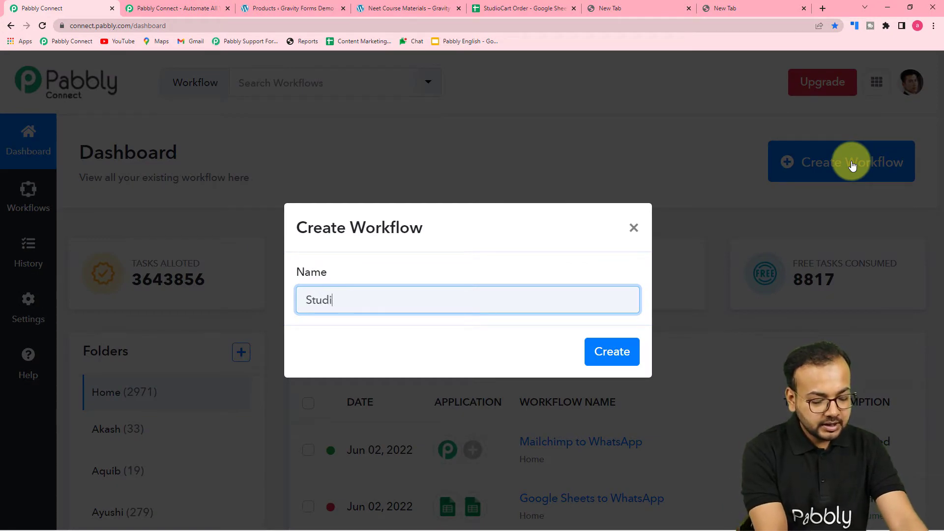
pyautogui.write('ocart to G')
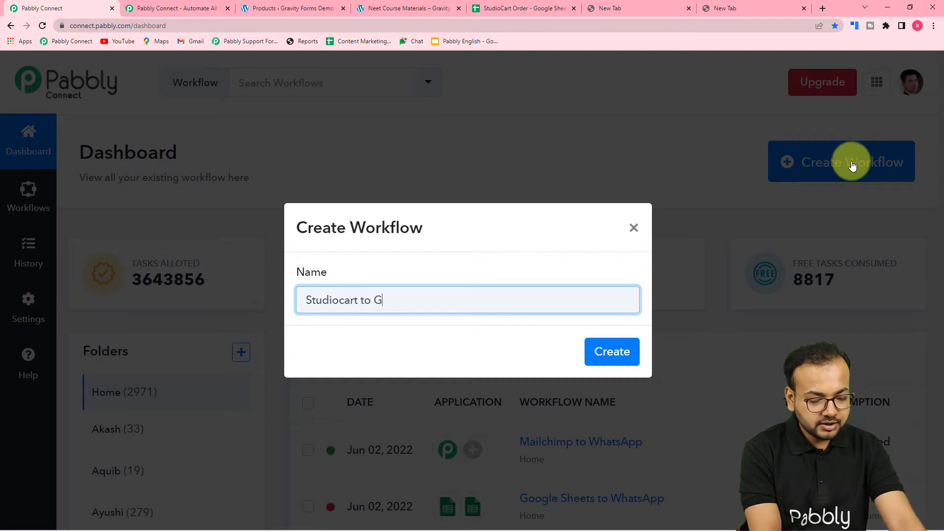
pyautogui.write('oogle Sheets')
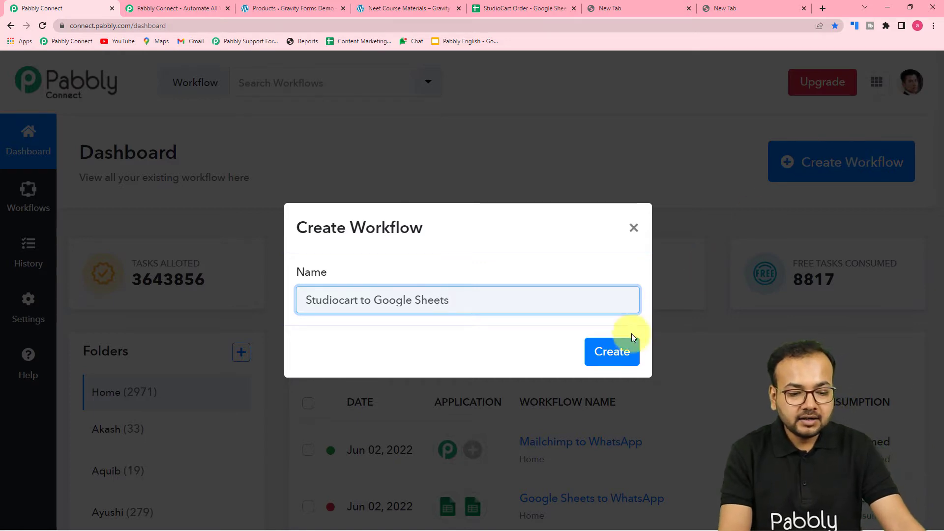
pyautogui.click(610, 351)
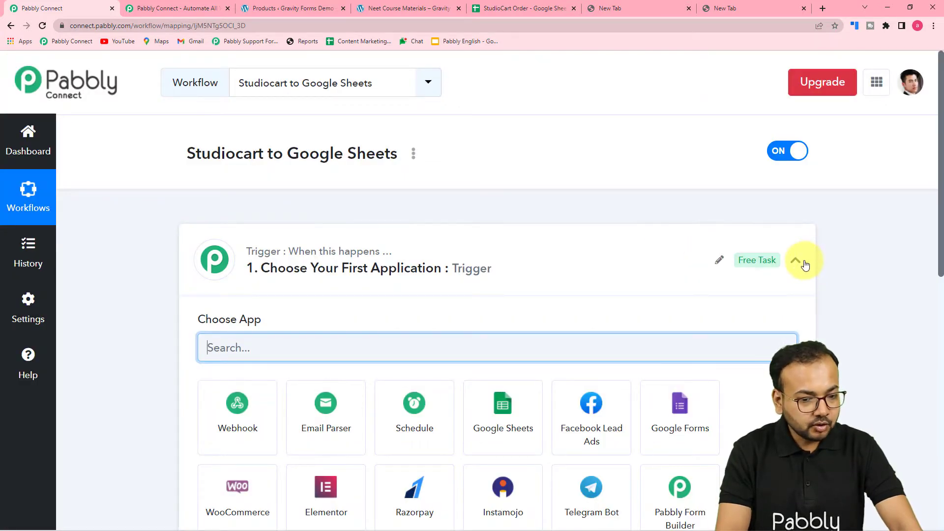
# Step: Search the trigger apps for "studio" and choose Studiocart as the workflow's trigger application
pyautogui.click(803, 263)
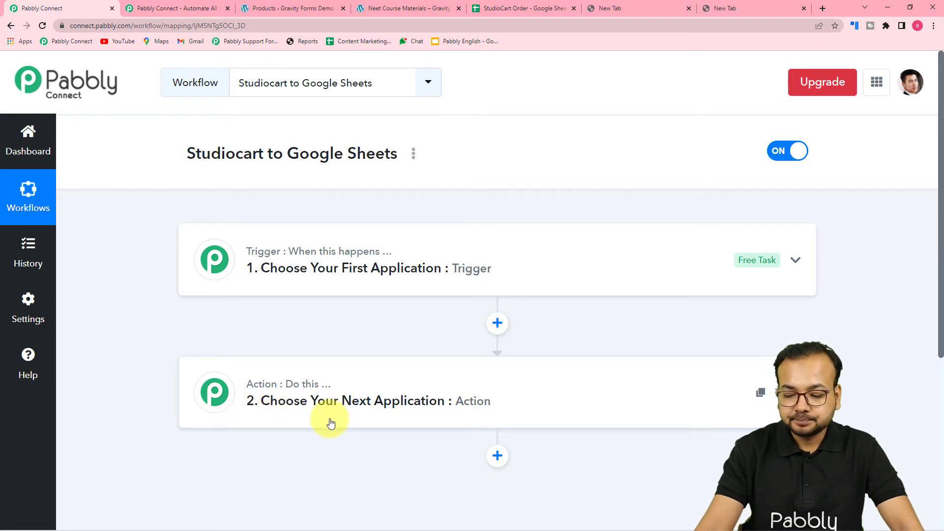
pyautogui.click(252, 267)
pyautogui.scroll(-2, 302, 289)
pyautogui.scroll(-1, 226, 245)
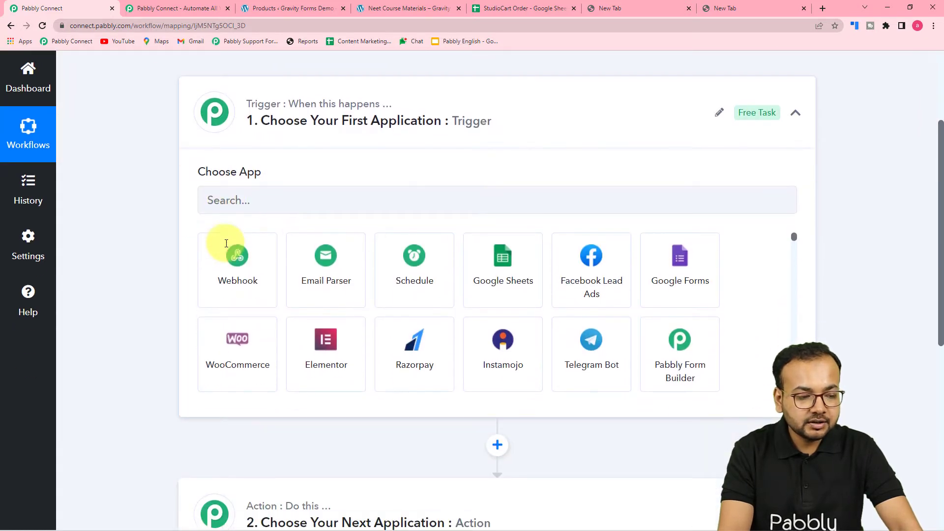
pyautogui.click(285, 202)
pyautogui.write('st')
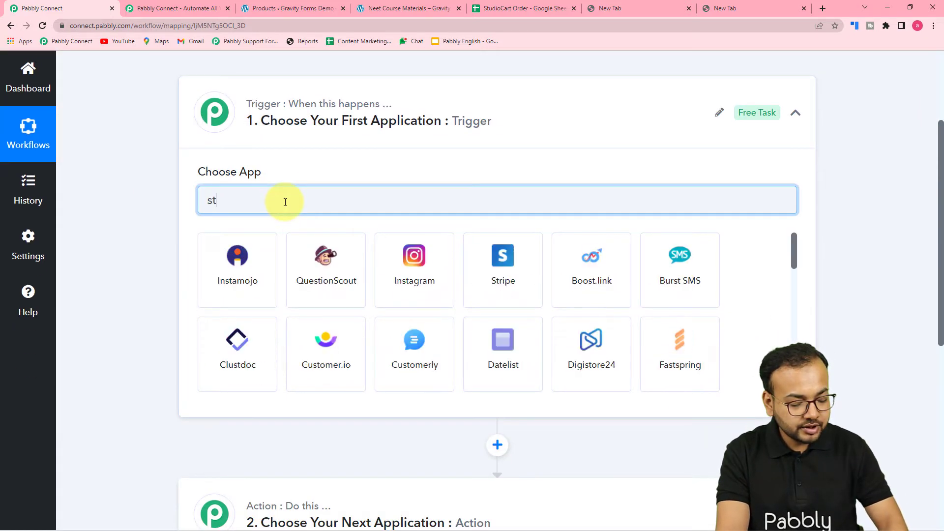
pyautogui.write('udio')
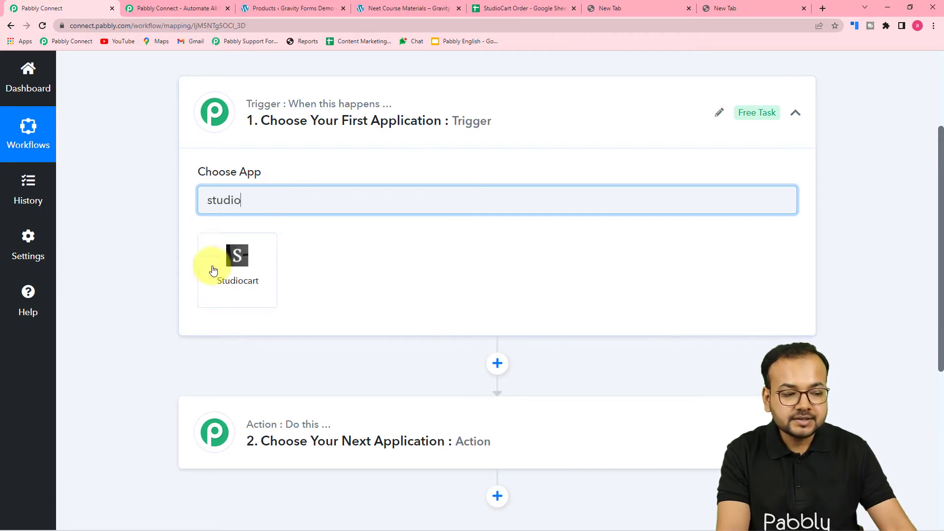
pyautogui.click(242, 289)
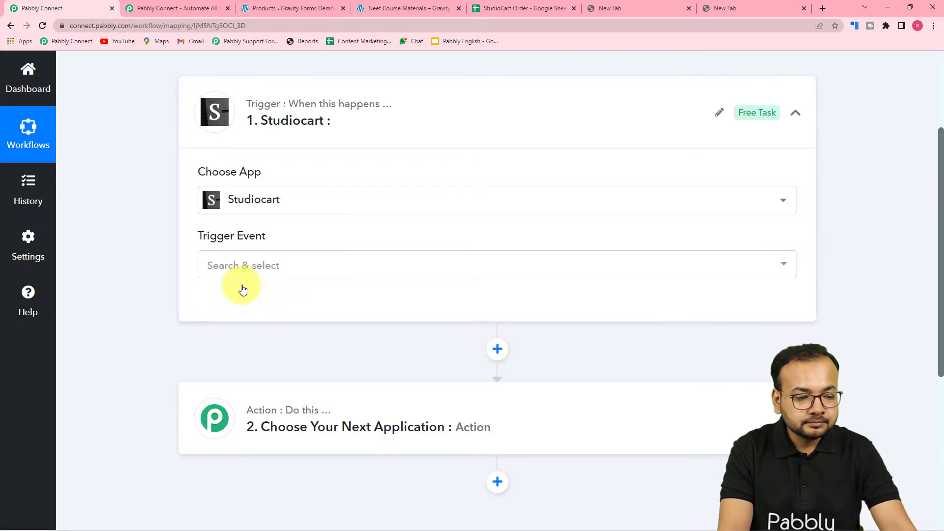
# Step: Set the trigger event to Order Pending (Cash on Delivery) and open the form for a new Studiocart connection
pyautogui.click(247, 273)
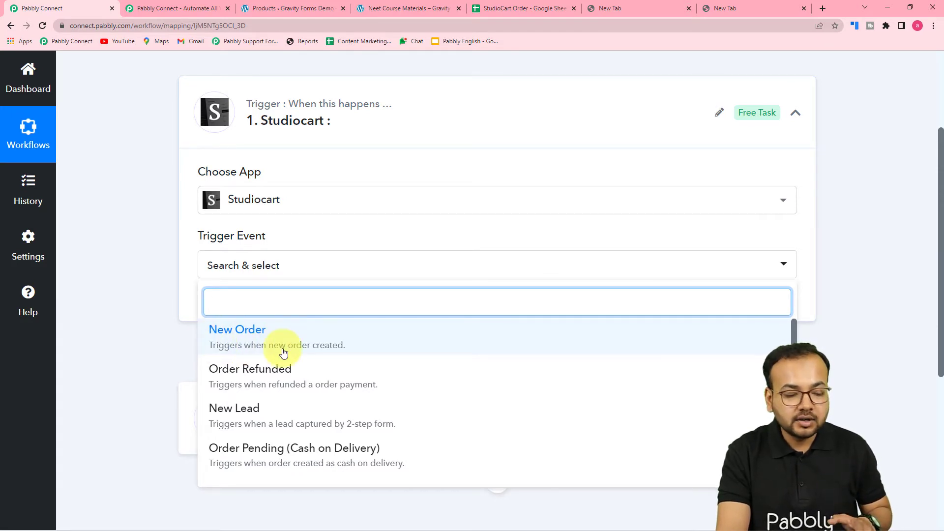
pyautogui.scroll(-2, 256, 369)
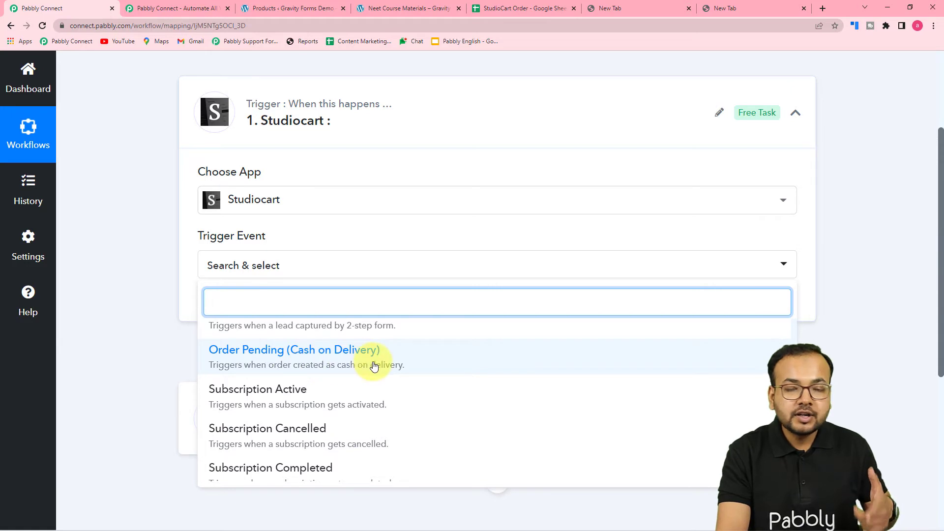
pyautogui.click(268, 360)
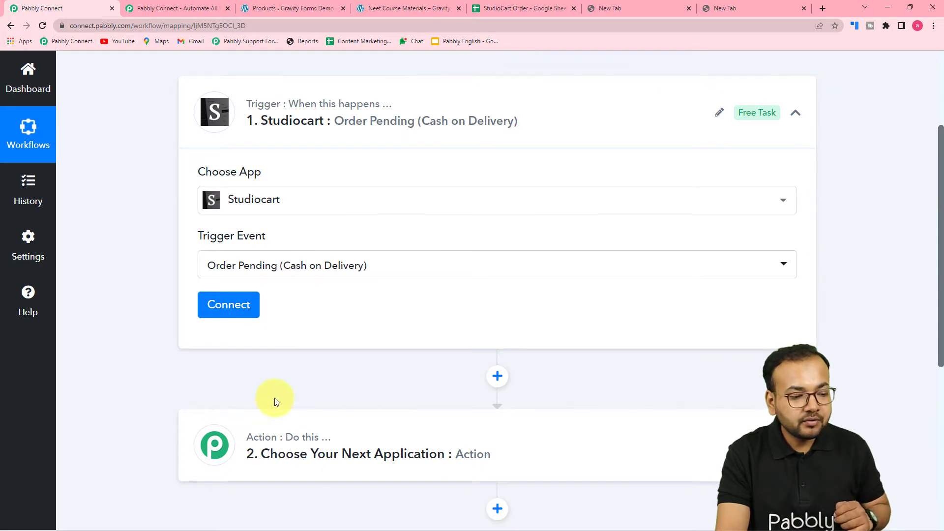
pyautogui.click(229, 310)
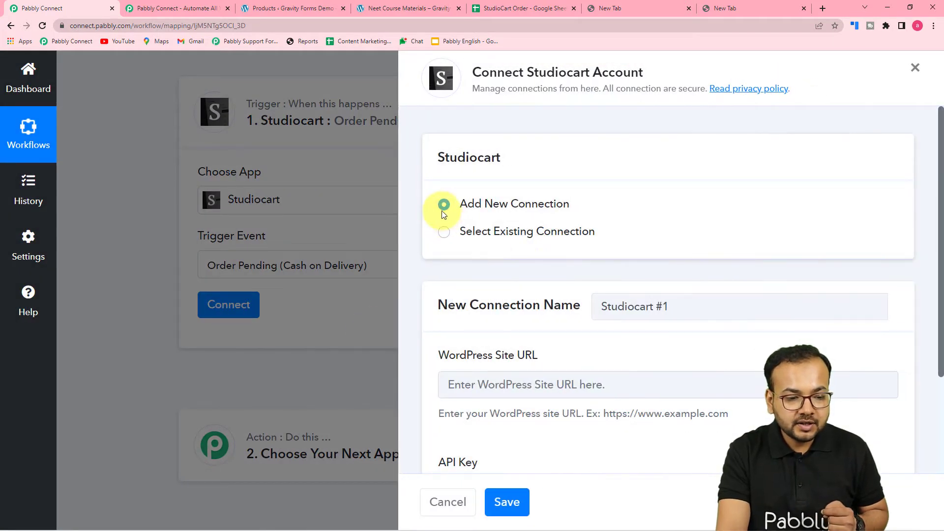
pyautogui.scroll(-2, 499, 333)
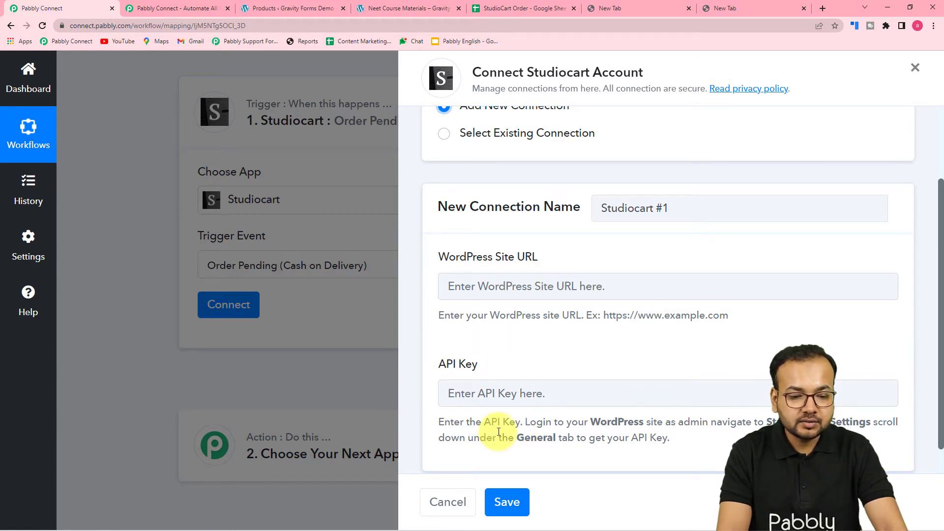
# Step: Switch to the WordPress admin site, open the Studiocart settings and copy the API key
pyautogui.click(287, 10)
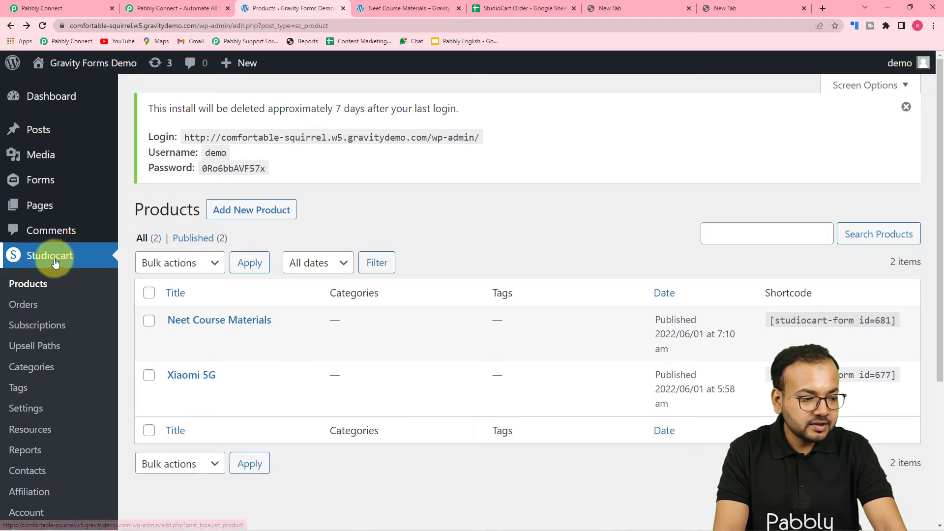
pyautogui.scroll(-1, 27, 290)
pyautogui.scroll(-1, 26, 290)
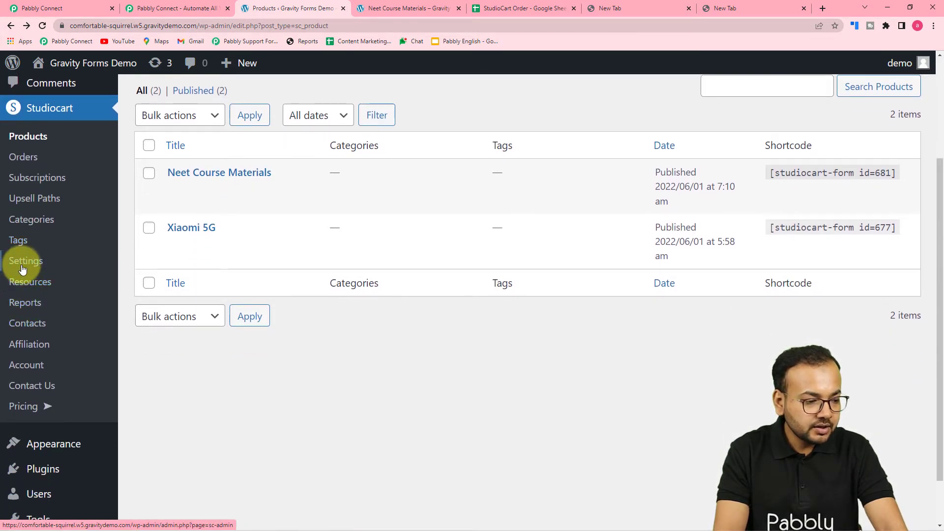
pyautogui.click(24, 264)
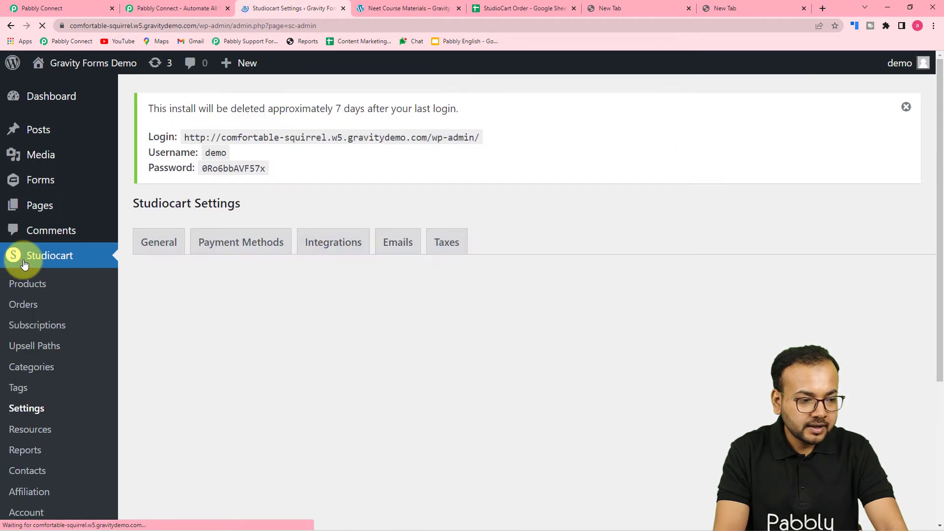
pyautogui.scroll(-13, 302, 302)
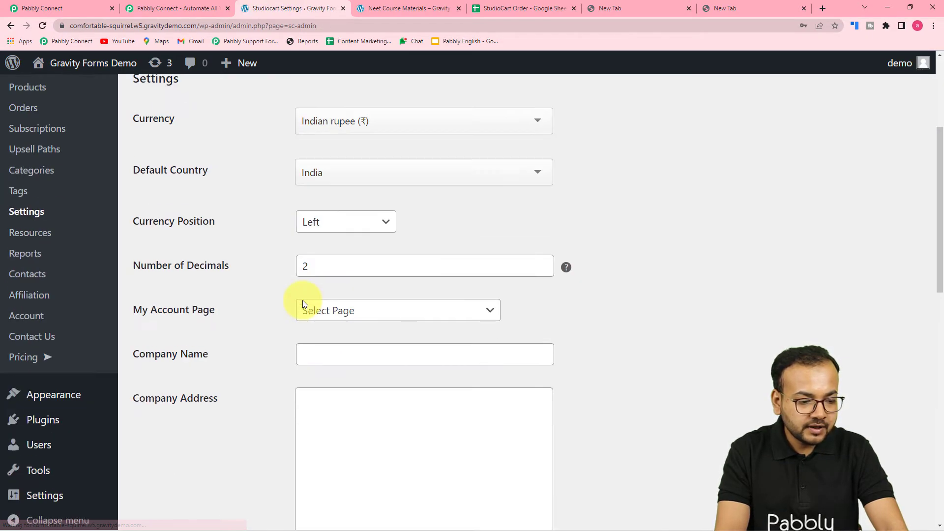
pyautogui.scroll(-5, 302, 304)
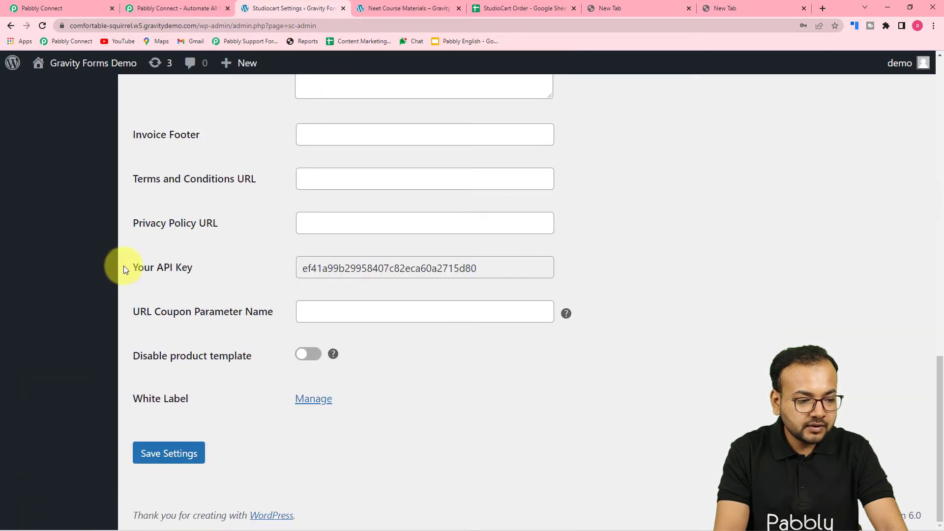
pyautogui.doubleClick(463, 269)
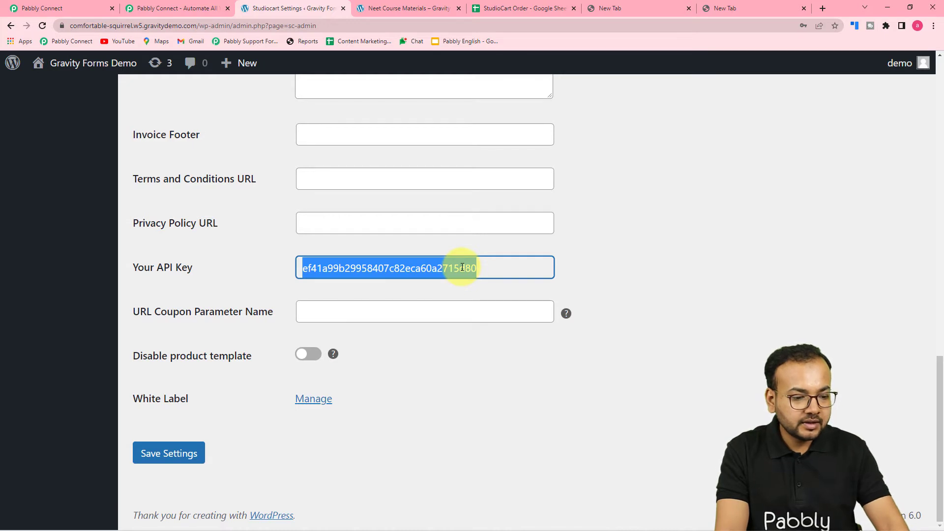
pyautogui.rightClick(428, 270)
pyautogui.click(440, 285)
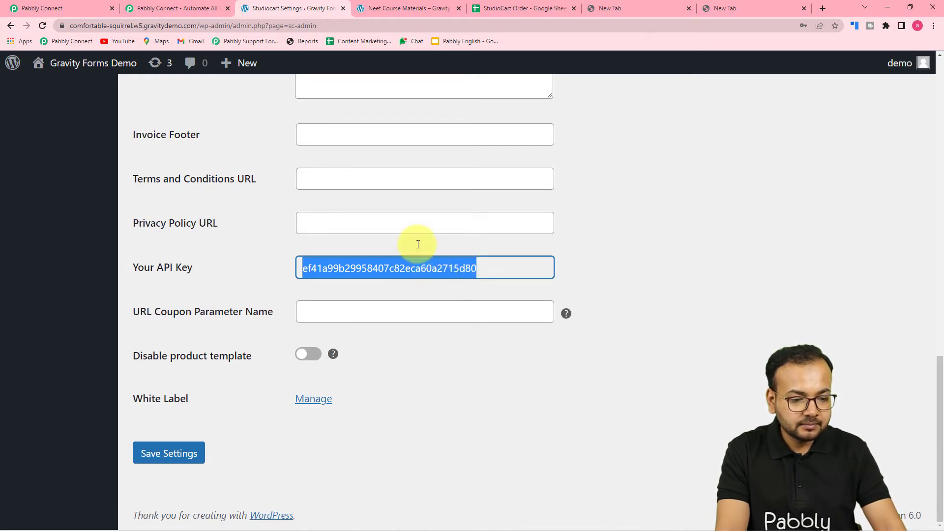
# Step: Return to the Pabbly Connect workflow and paste the copied key as the Studiocart connection's API Key
pyautogui.click(189, 9)
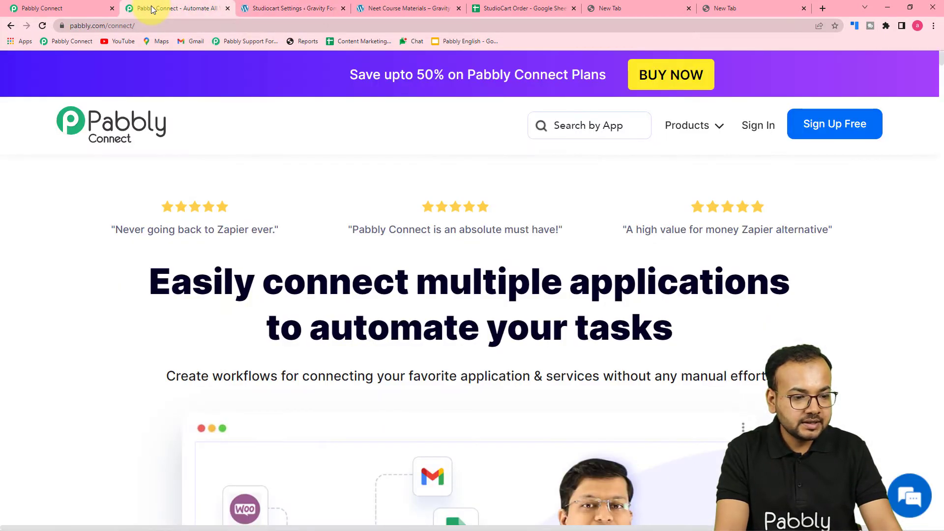
pyautogui.click(76, 6)
pyautogui.click(497, 392)
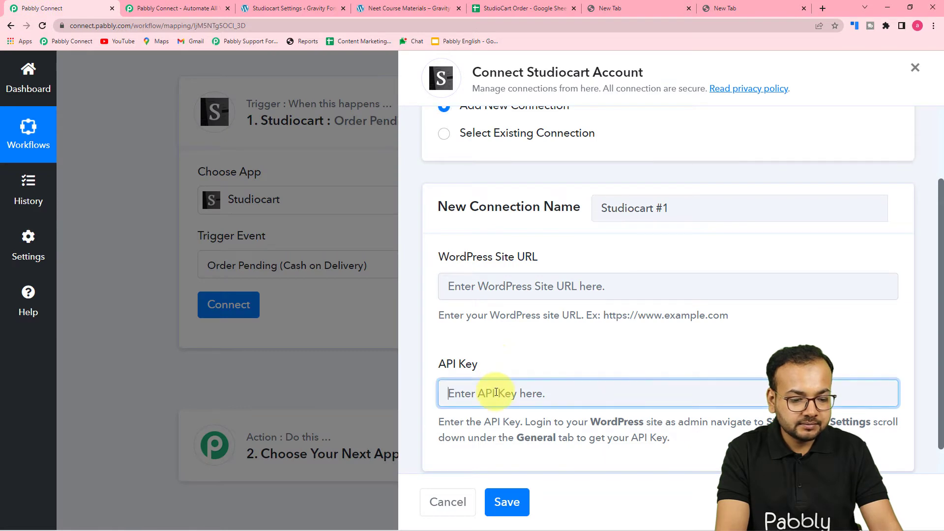
pyautogui.rightClick(497, 392)
pyautogui.click(523, 317)
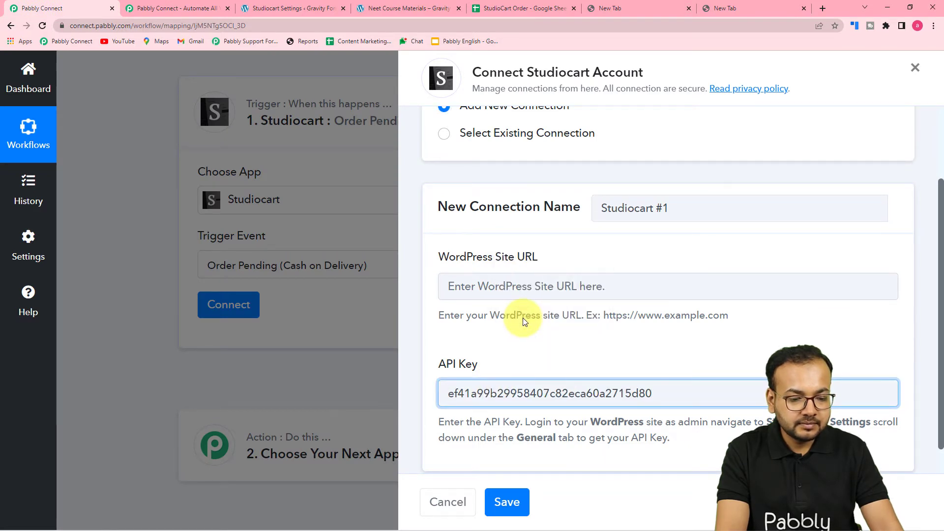
pyautogui.click(540, 342)
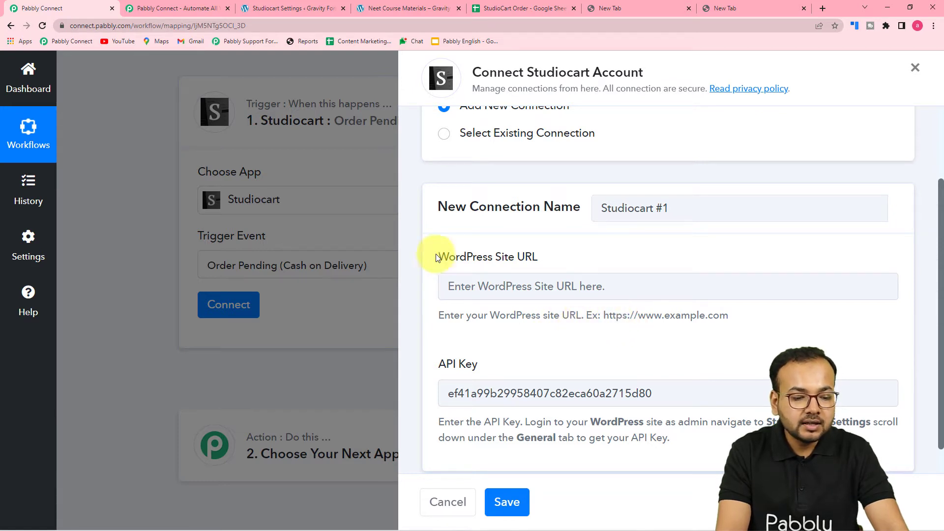
# Step: Copy the address of the WordPress settings page and paste it as the connection's WordPress Site URL
pyautogui.click(284, 12)
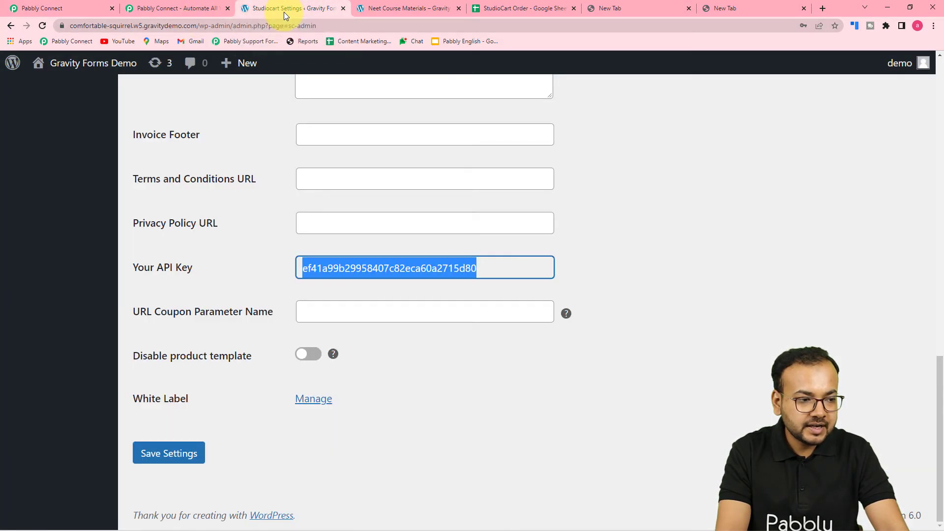
pyautogui.click(151, 27)
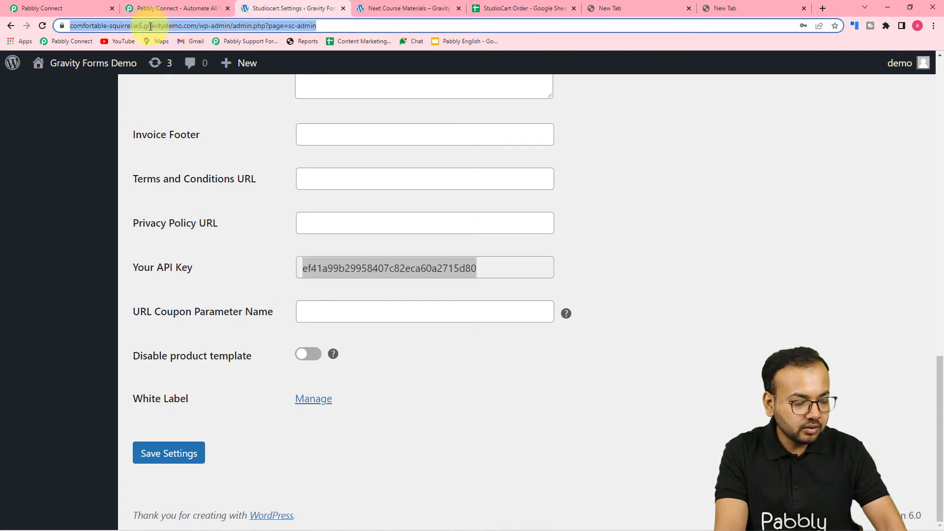
pyautogui.click(87, 10)
pyautogui.click(497, 285)
pyautogui.hotkey('ctrl', 'v')
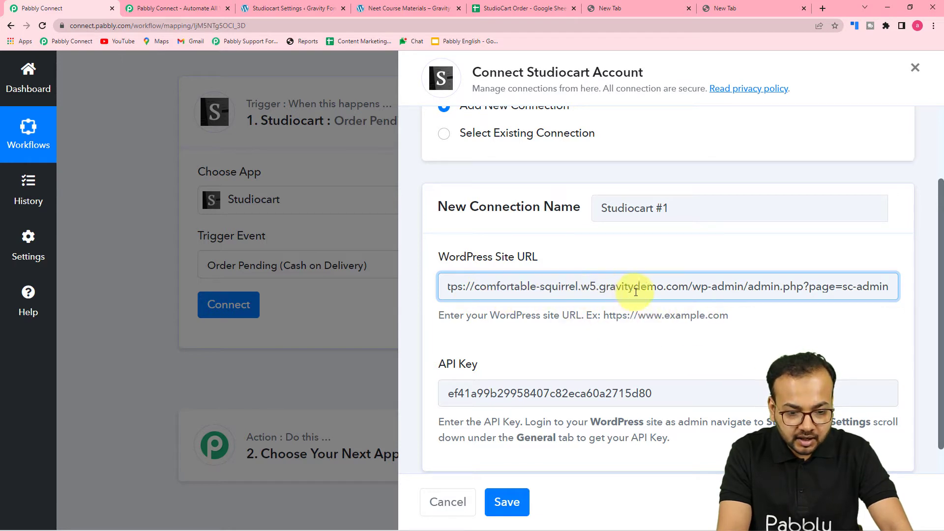
pyautogui.click(690, 286)
pyautogui.press('Delete')
pyautogui.press('Delete')
pyautogui.press('Delete')
pyautogui.press('Delete')
pyautogui.press('Delete')
pyautogui.press('Delete')
pyautogui.press('Delete')
pyautogui.press('Delete')
pyautogui.press('Delete')
pyautogui.press('Delete')
pyautogui.press('Delete')
pyautogui.press('Delete')
pyautogui.press('Delete')
pyautogui.press('Delete')
pyautogui.press('Delete')
pyautogui.press('Delete')
pyautogui.press('Delete')
pyautogui.press('Delete')
pyautogui.press('Delete')
pyautogui.press('Delete')
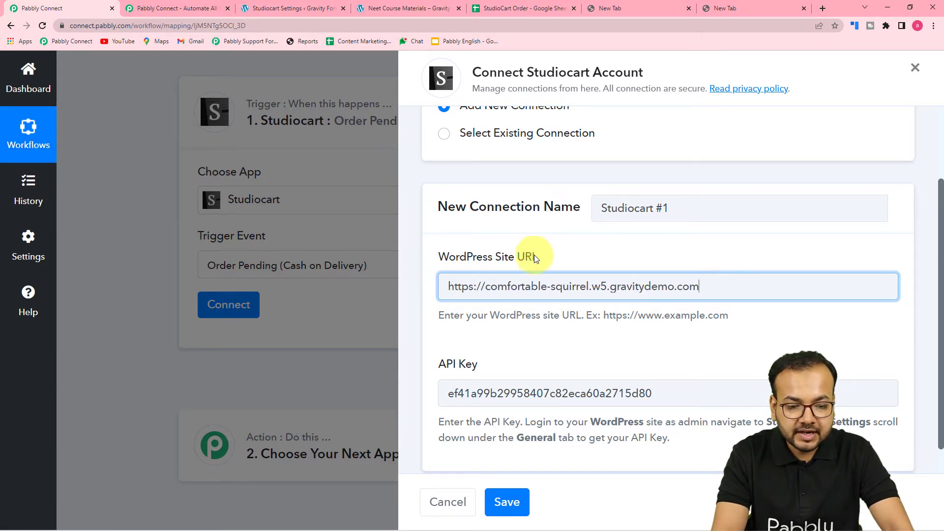
pyautogui.scroll(-1, 462, 361)
pyautogui.click(499, 489)
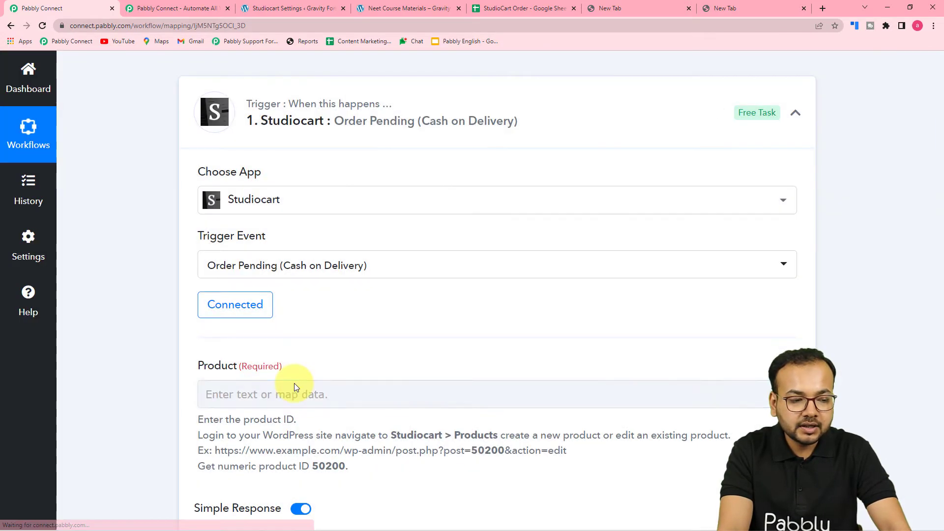
# Step: Switch to the WordPress admin site and open the Studiocart product list
pyautogui.scroll(-4, 116, 329)
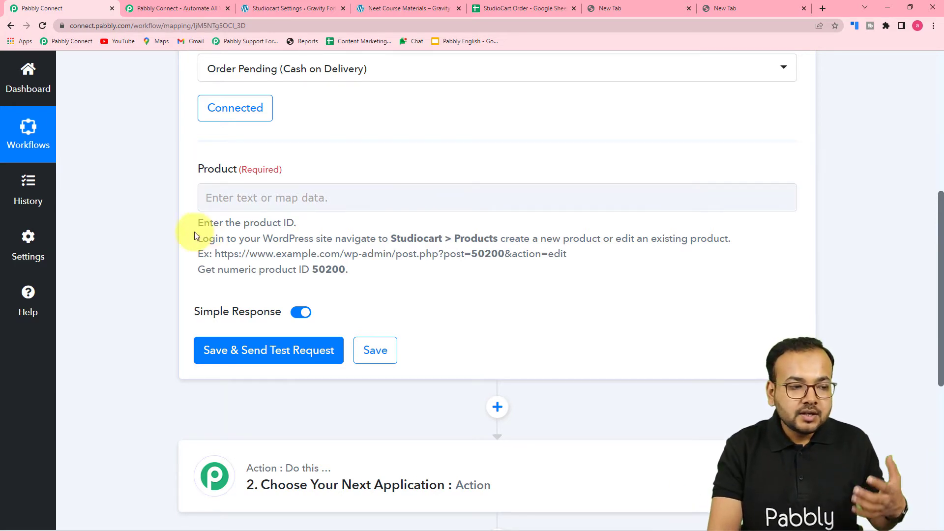
pyautogui.click(294, 9)
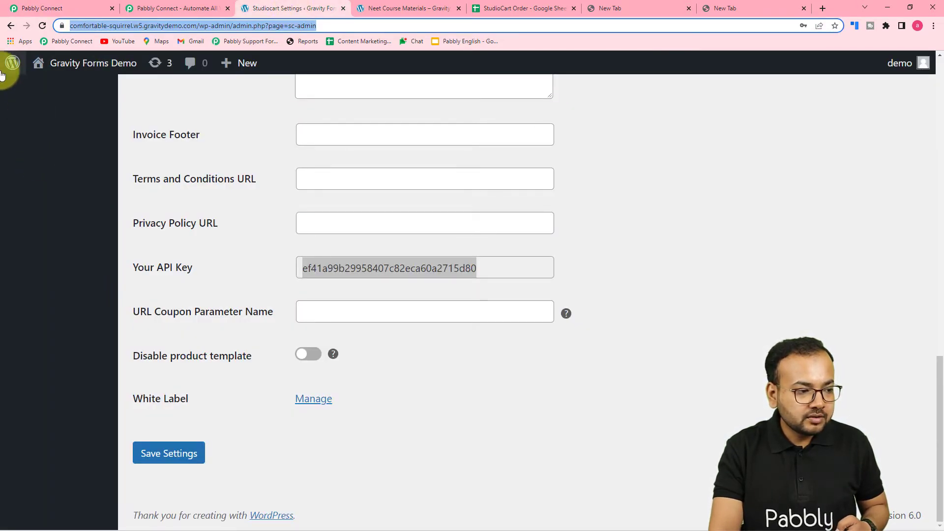
pyautogui.moveTo(13, 62)
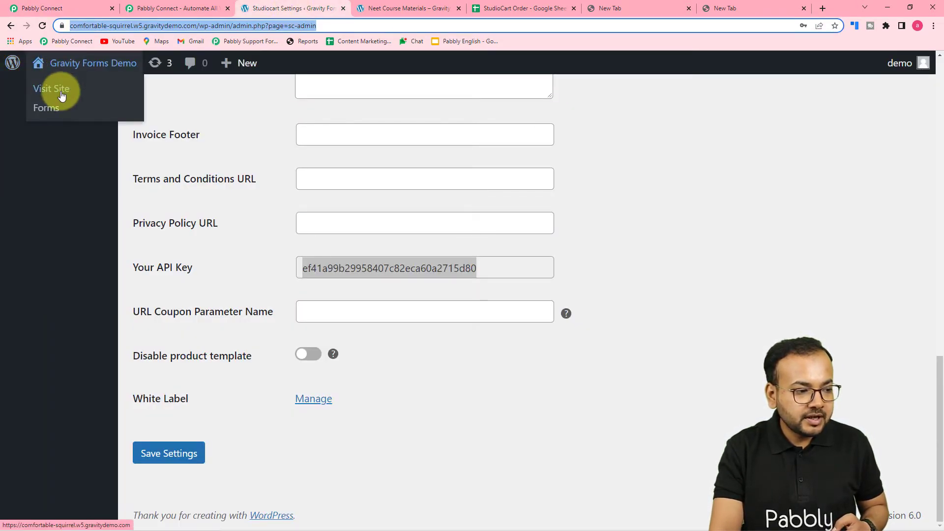
pyautogui.click(11, 26)
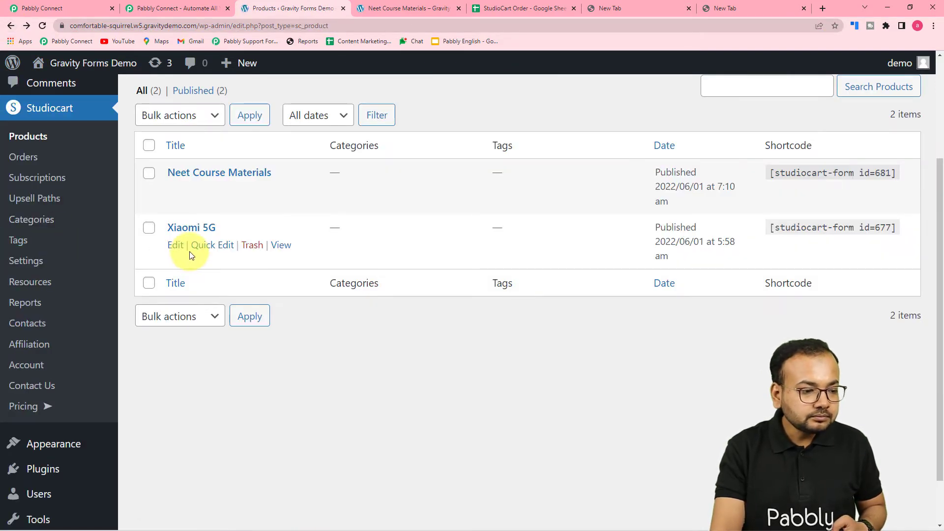
pyautogui.scroll(1, 205, 277)
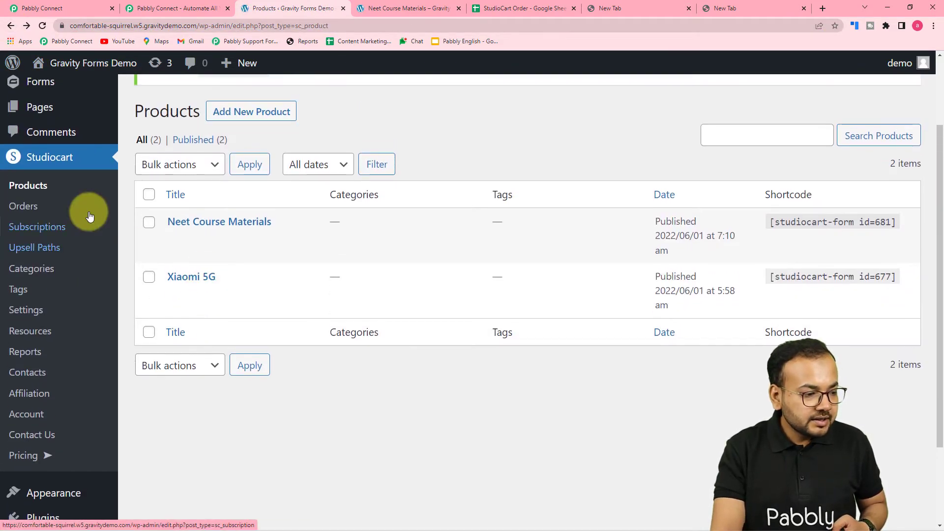
pyautogui.click(31, 185)
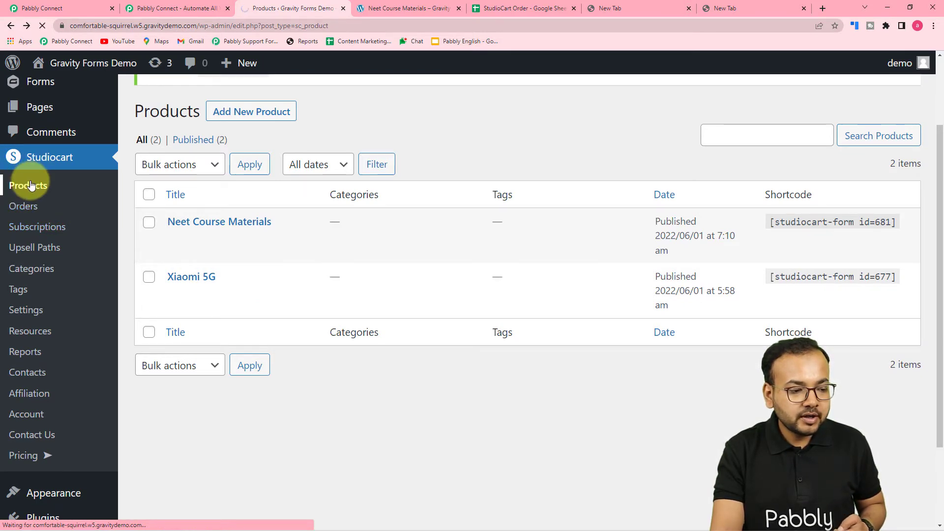
pyautogui.scroll(-2, 204, 241)
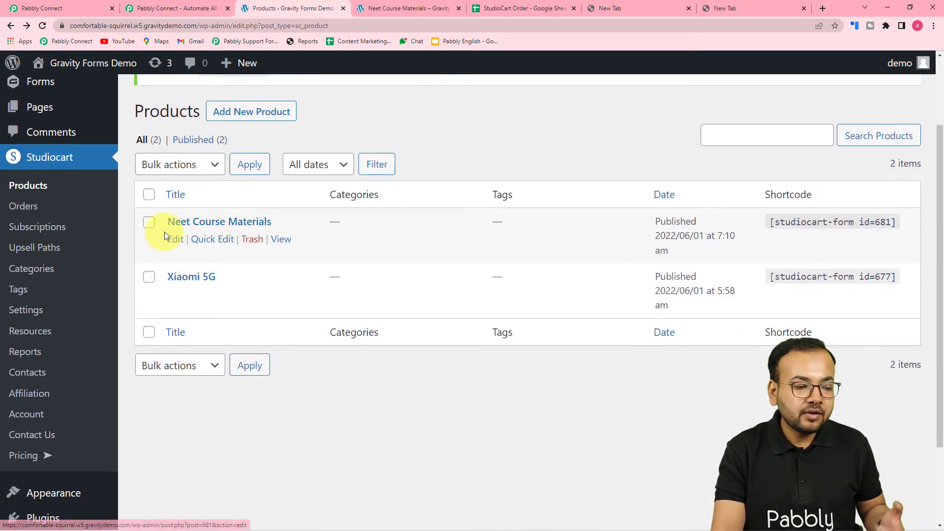
# Step: Open the Neet Course Materials product for editing and copy its product ID, 681, from the page address
pyautogui.click(405, 10)
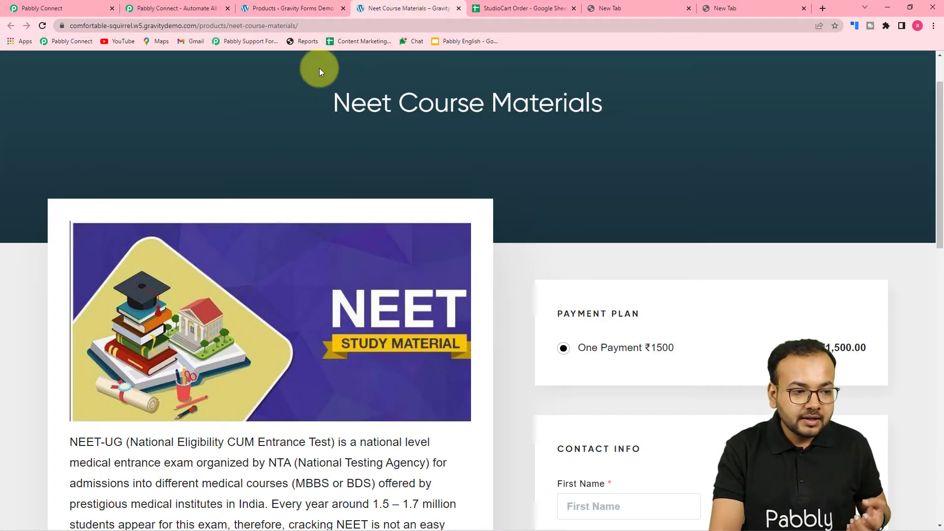
pyautogui.click(304, 10)
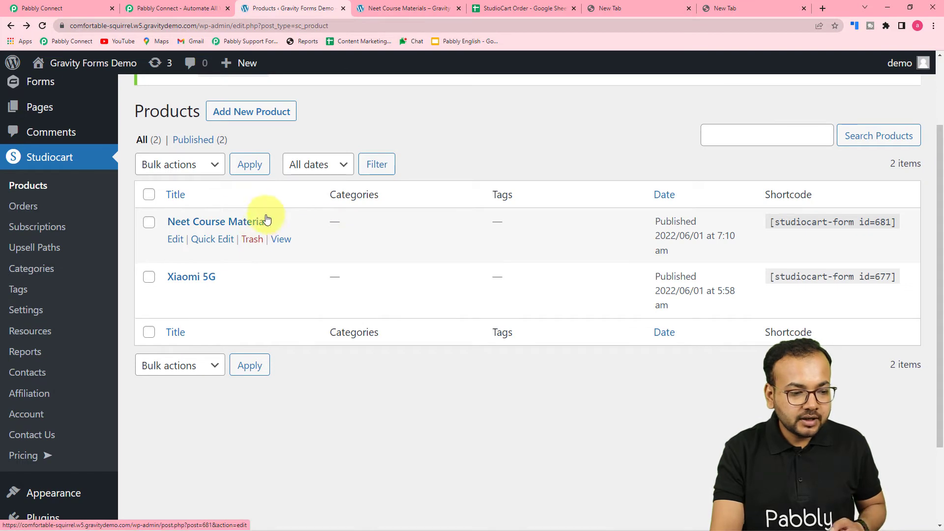
pyautogui.click(176, 240)
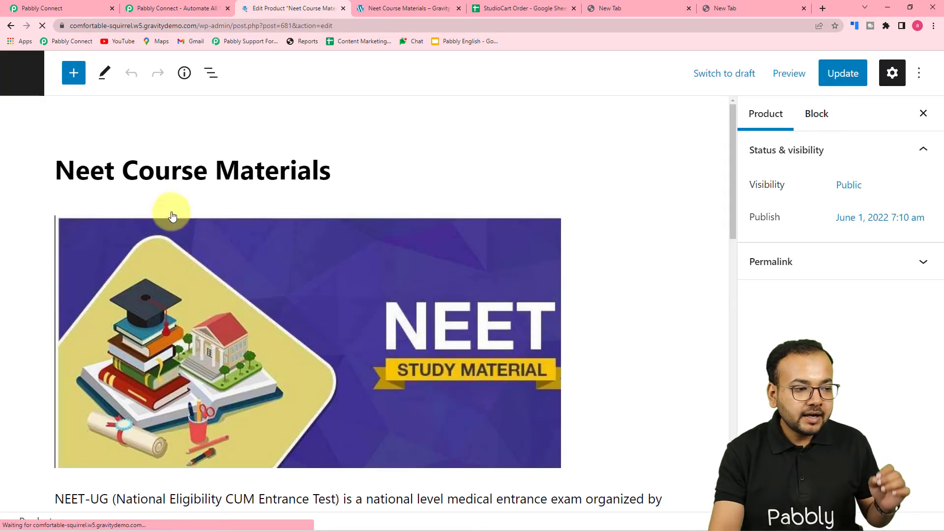
pyautogui.click(283, 25)
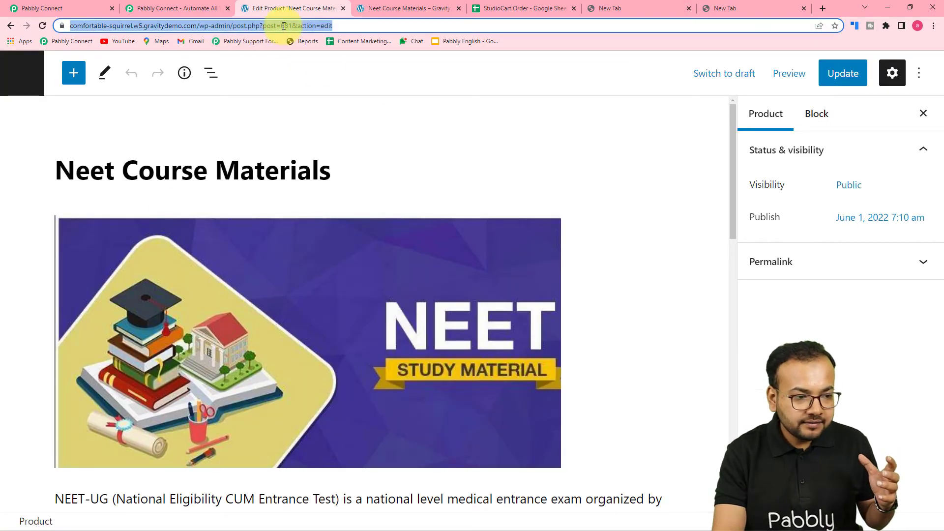
pyautogui.click(282, 26)
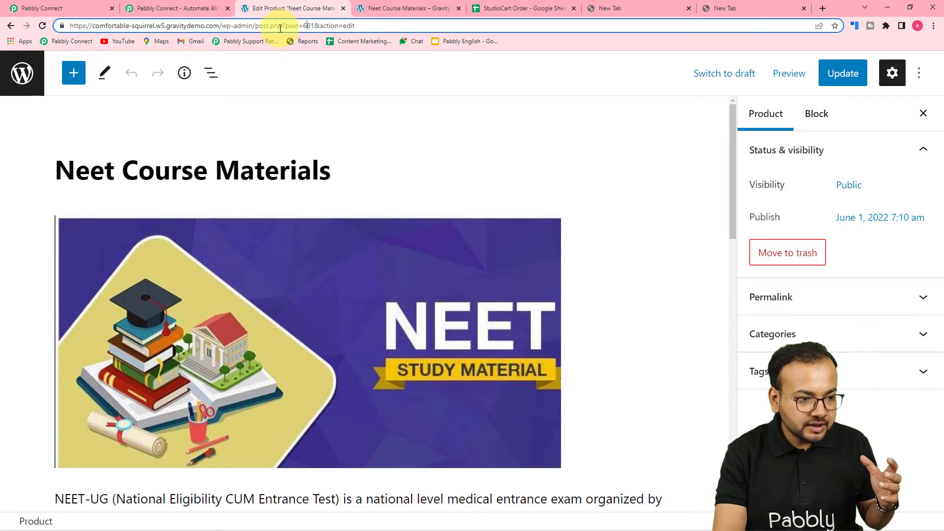
pyautogui.rightClick(309, 25)
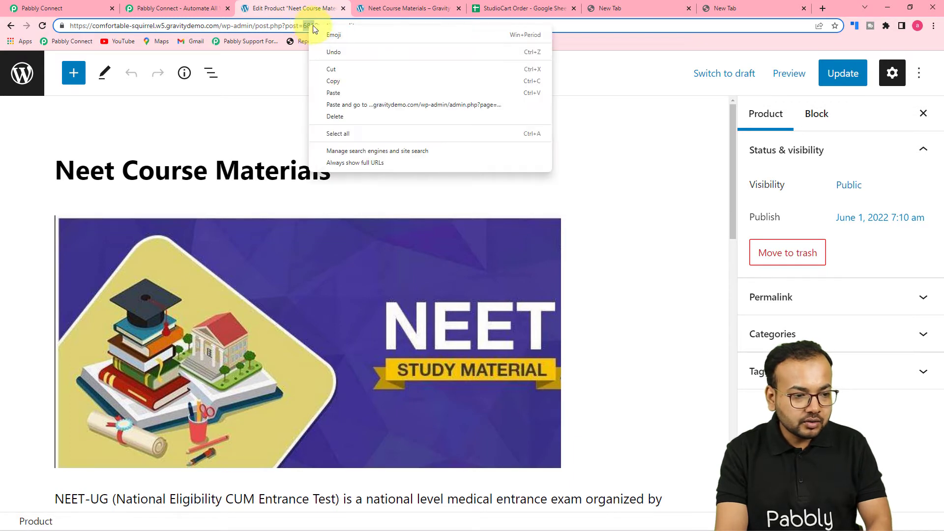
pyautogui.click(325, 79)
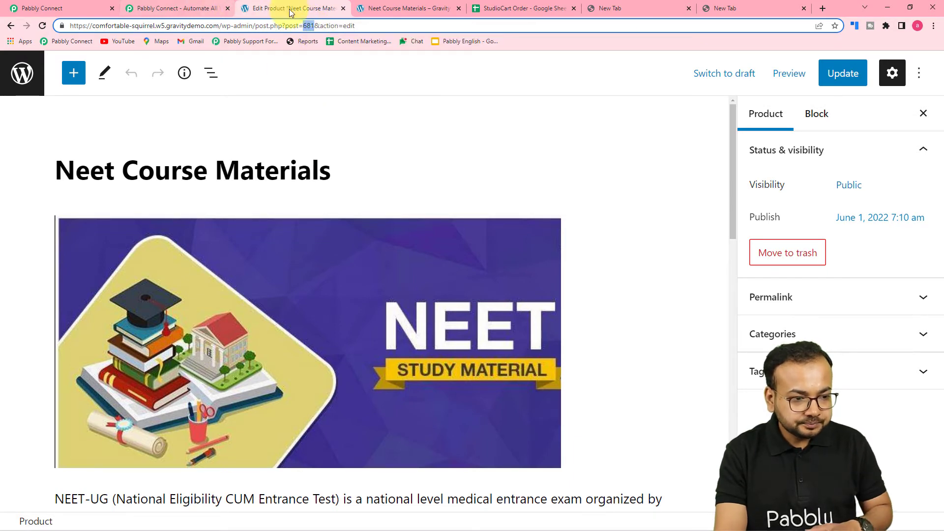
# Step: Return to the Pabbly Connect workflow and set the Studiocart trigger's Product to the copied ID 681
pyautogui.click(157, 1)
pyautogui.click(64, 8)
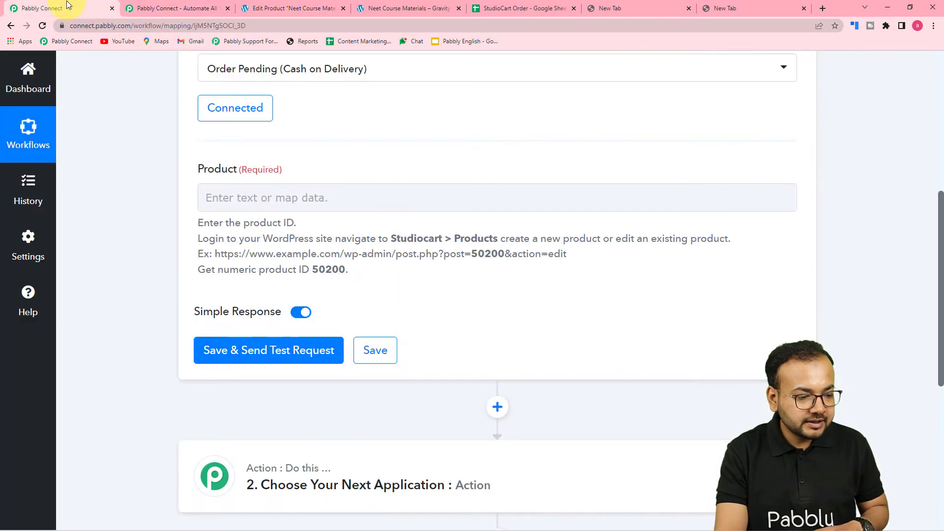
pyautogui.click(285, 204)
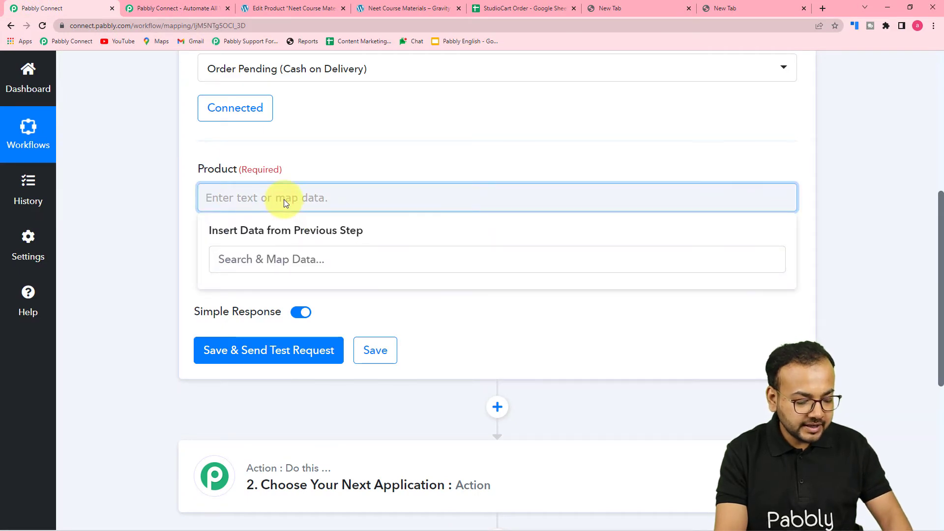
pyautogui.hotkey('ctrl', 'v')
pyautogui.click(152, 194)
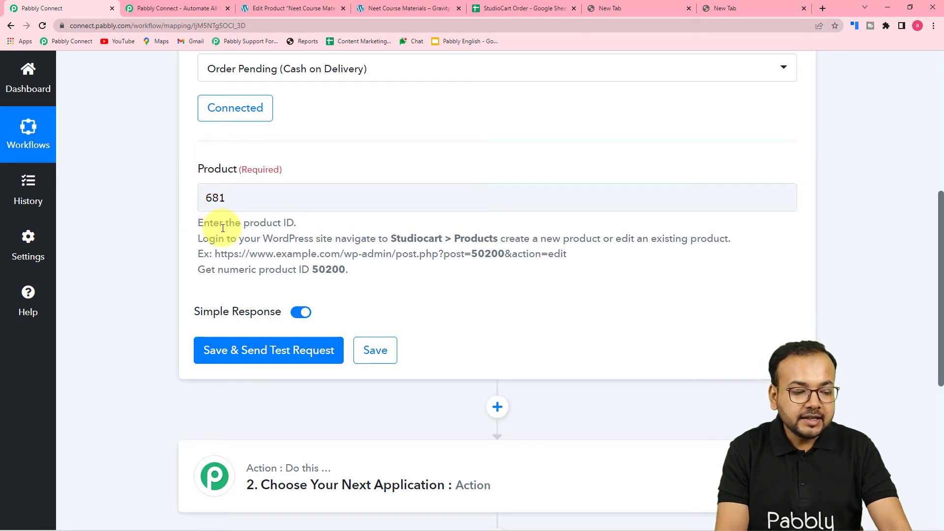
# Step: Save the Studiocart trigger and send its test request so it waits for an order response
pyautogui.click(227, 345)
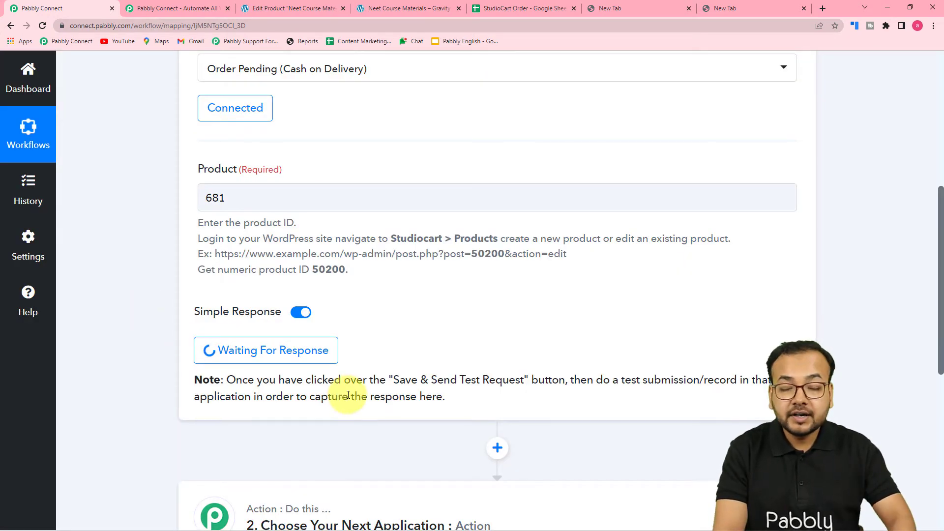
pyautogui.scroll(-1, 348, 396)
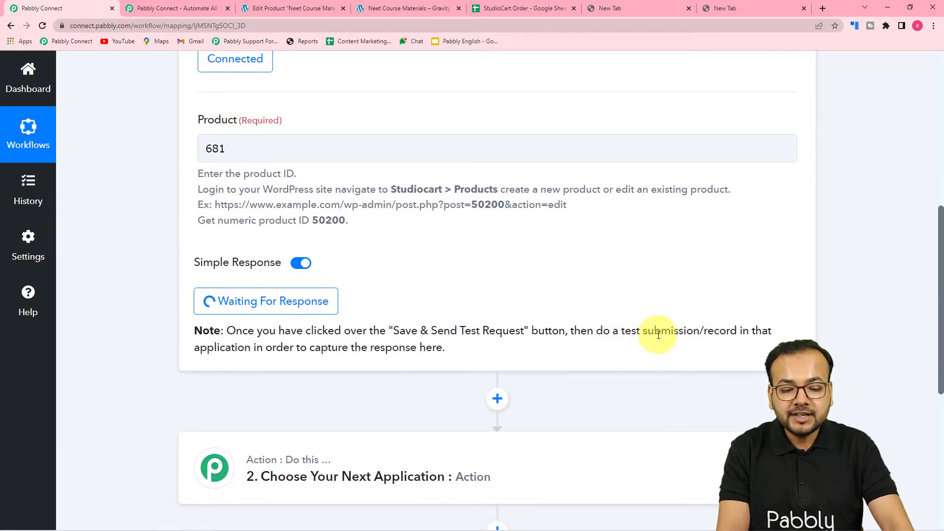
pyautogui.scroll(3, 665, 370)
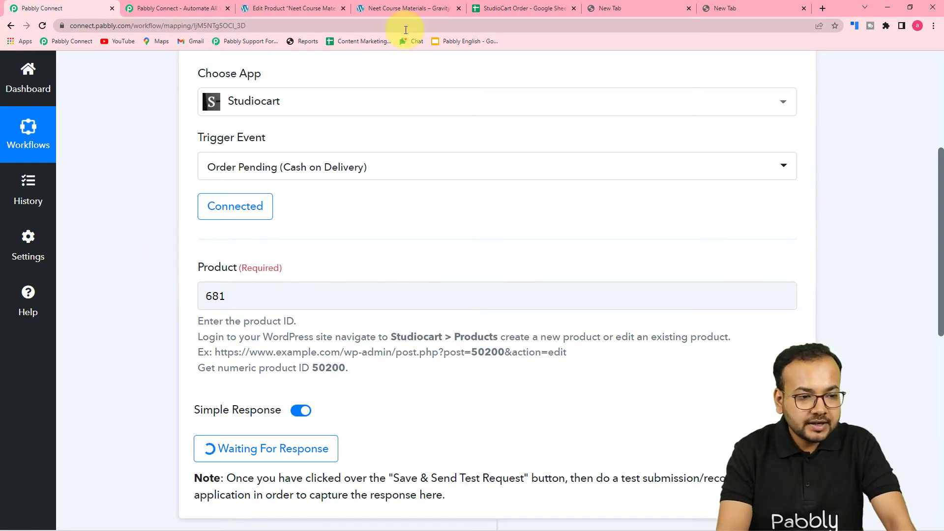
# Step: Switch to the Neet Course Materials order page and fill in the customer's first and last name
pyautogui.click(412, 9)
pyautogui.scroll(-6, 555, 310)
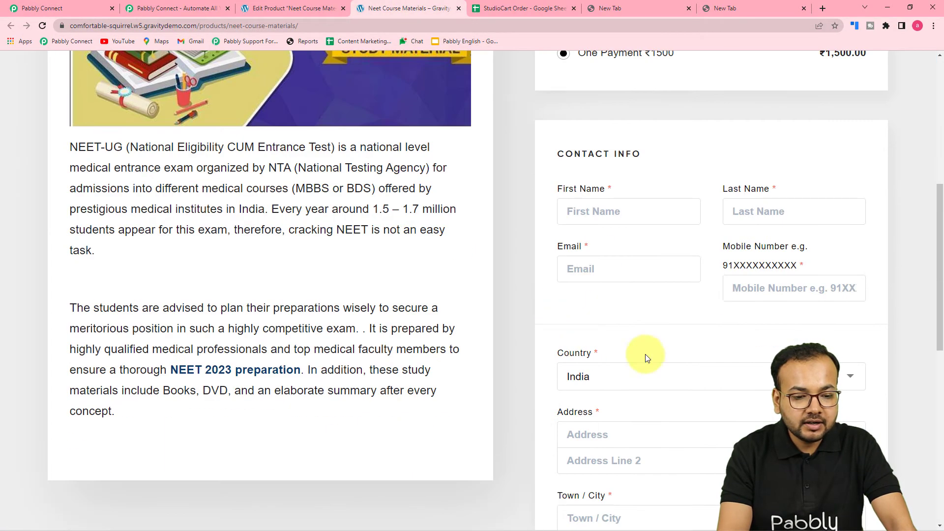
pyautogui.scroll(-1, 676, 338)
pyautogui.scroll(-1, 675, 339)
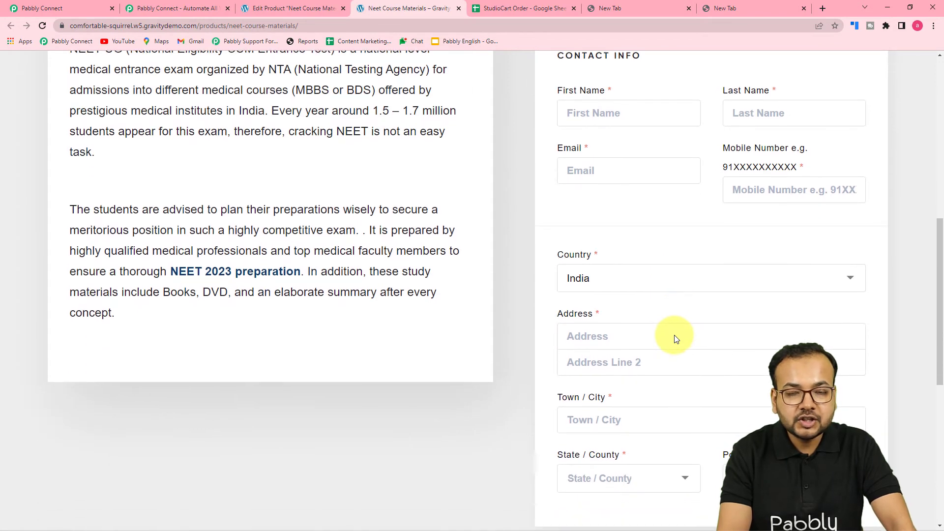
pyautogui.click(648, 109)
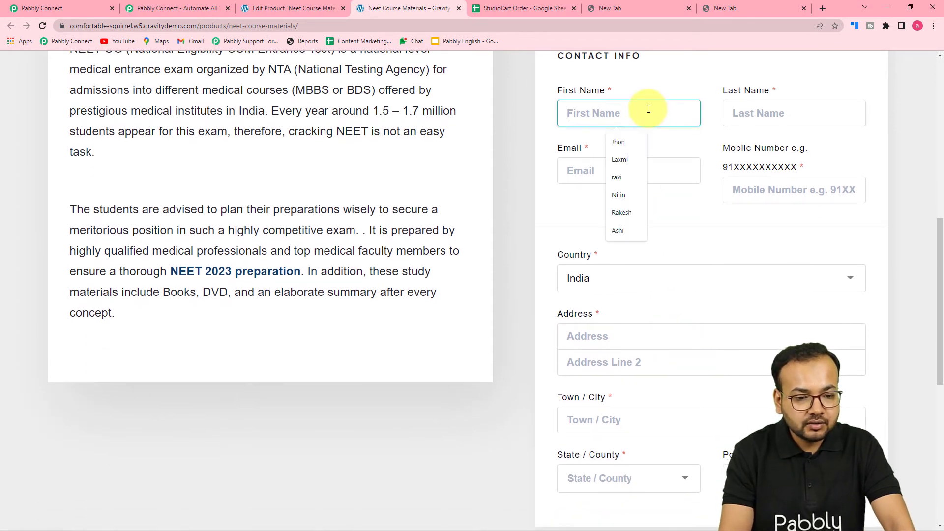
pyautogui.click(621, 229)
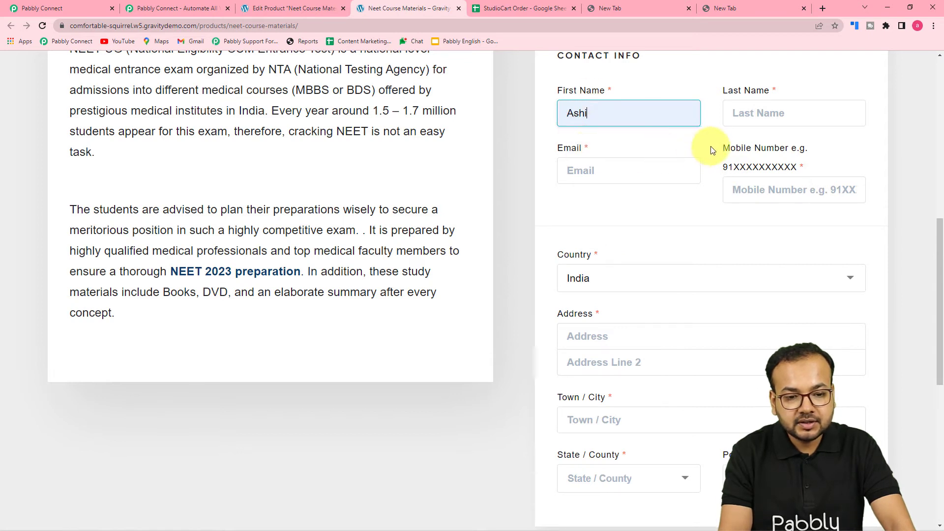
pyautogui.click(761, 118)
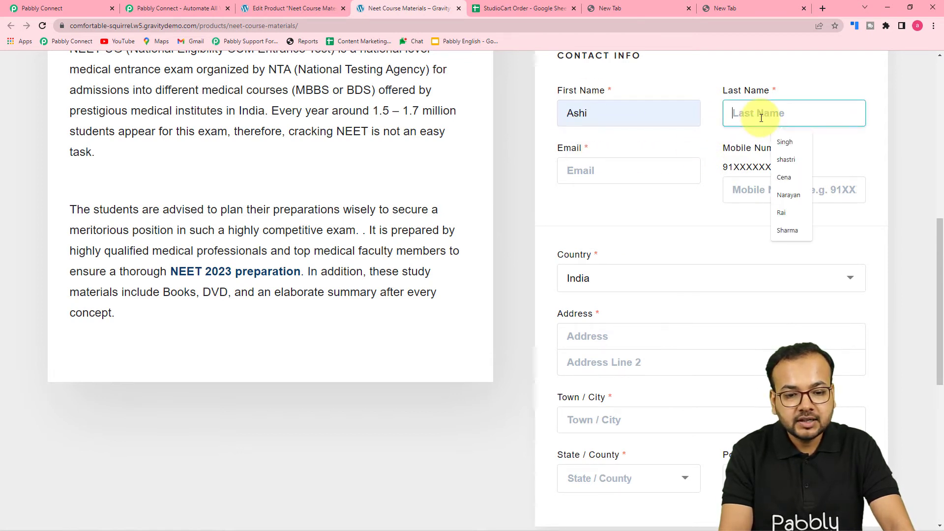
pyautogui.click(777, 163)
# Step: Fill in the customer's e-mail, and fill the mobile number together with the postal address from the saved entries
pyautogui.click(648, 181)
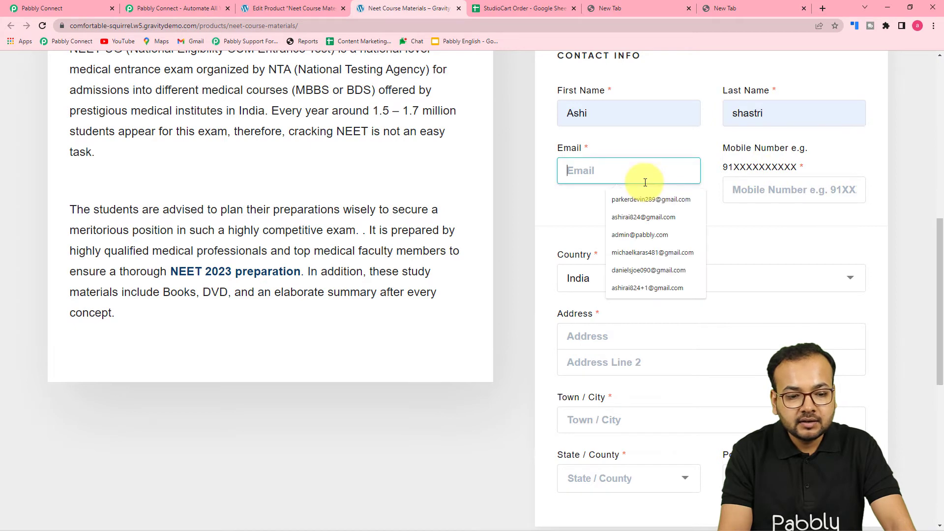
pyautogui.click(650, 198)
pyautogui.click(743, 190)
pyautogui.click(784, 219)
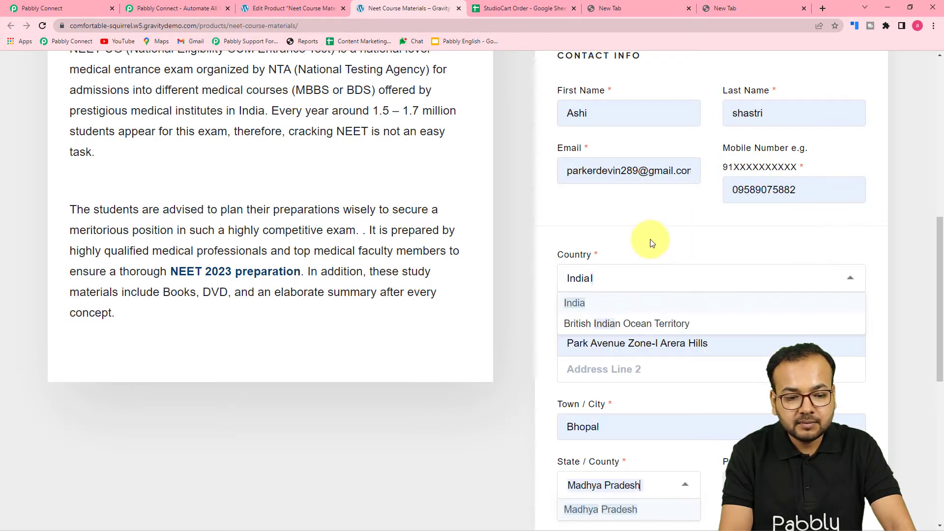
# Step: Complete the customer's address on the order form by selecting the state in the State / County field
pyautogui.scroll(-2, 649, 243)
pyautogui.scroll(-4, 548, 218)
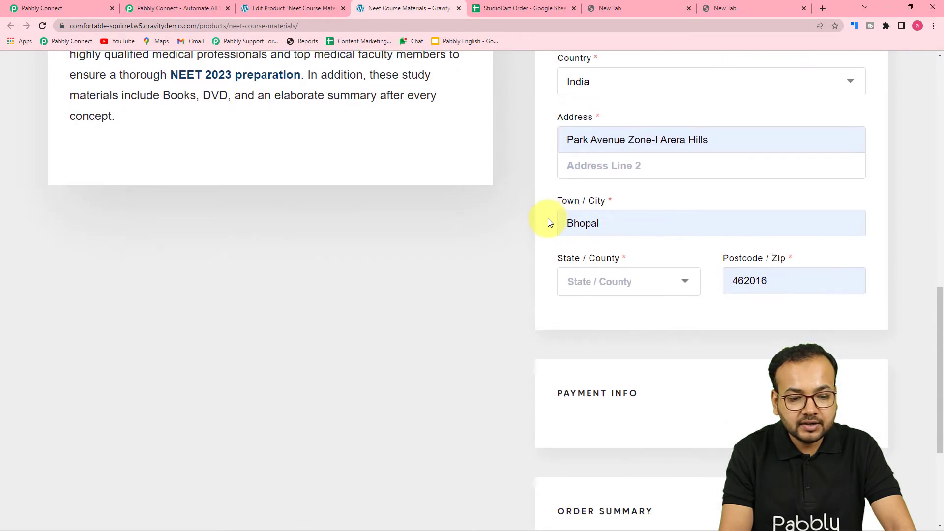
pyautogui.click(615, 188)
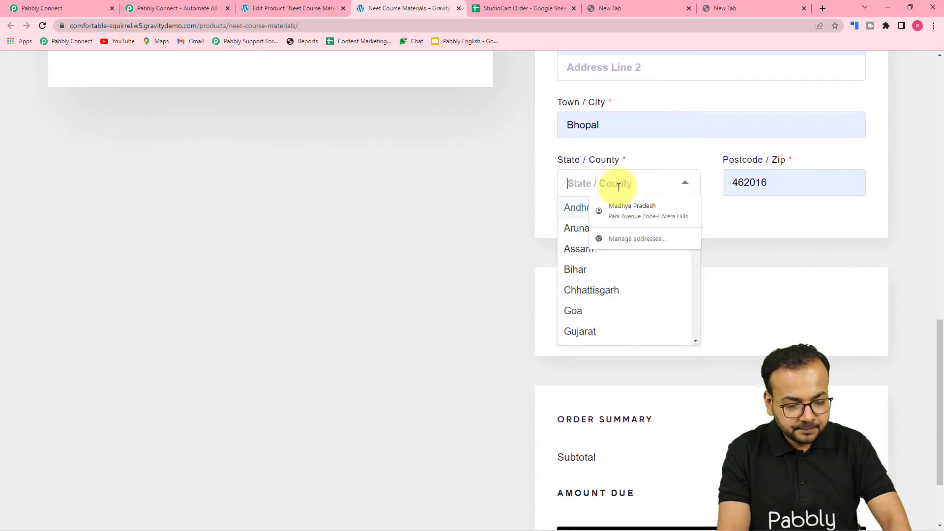
pyautogui.click(634, 206)
pyautogui.scroll(-1, 548, 221)
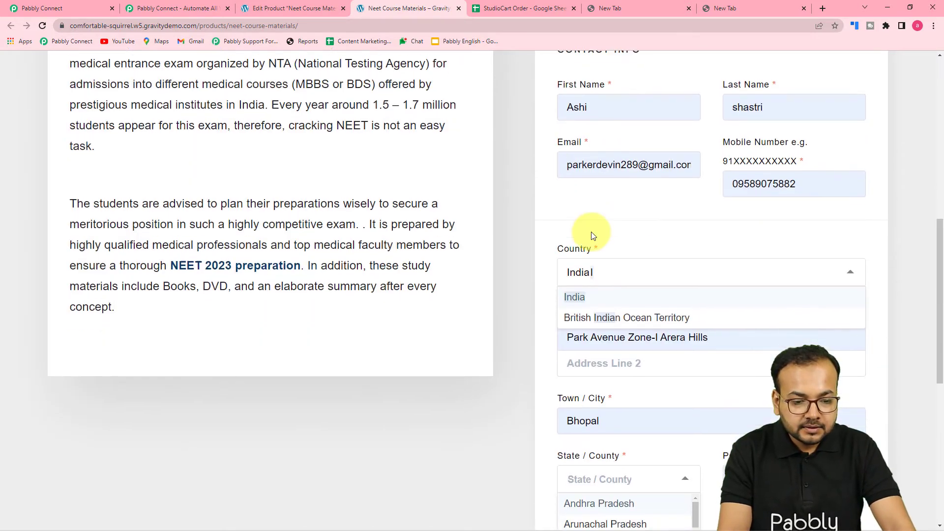
pyautogui.scroll(-4, 543, 275)
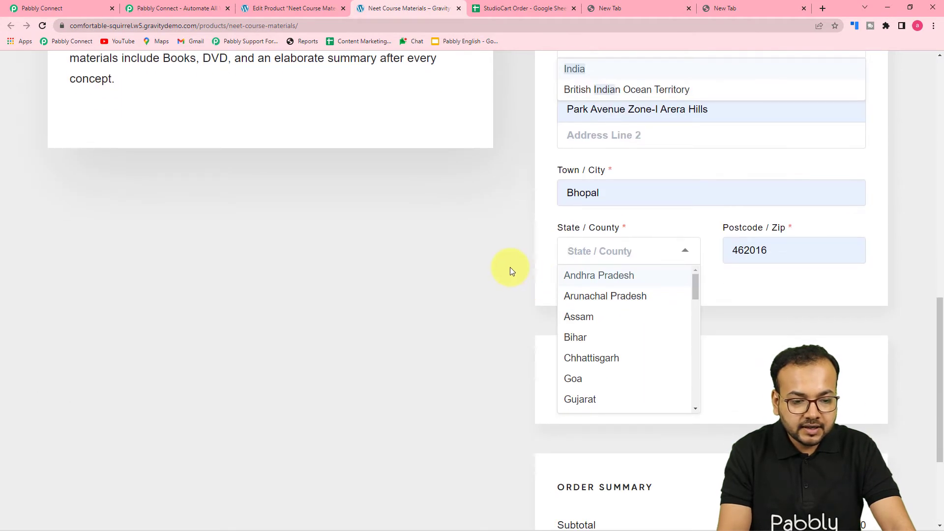
pyautogui.write('m')
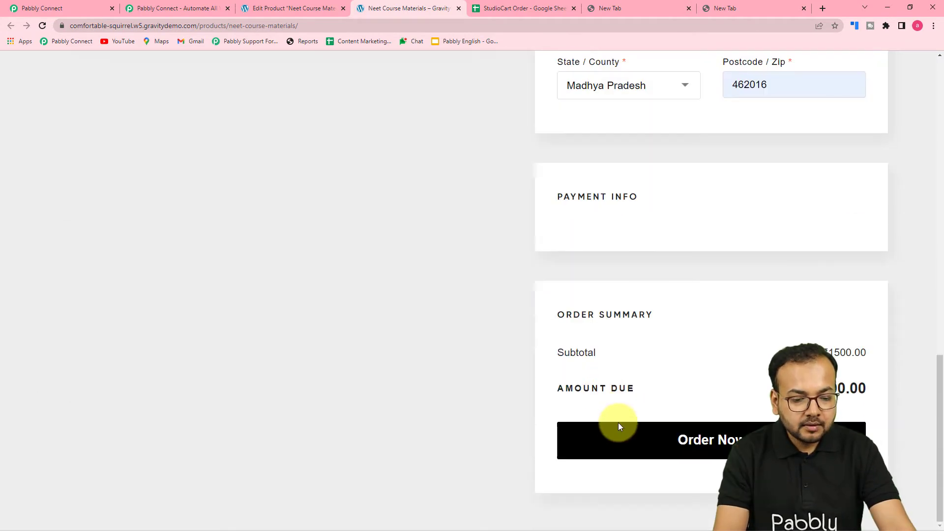
# Step: Place the Neet Course Materials test order and return to the Studiocart trigger in the Pabbly Connect workflow
pyautogui.click(661, 444)
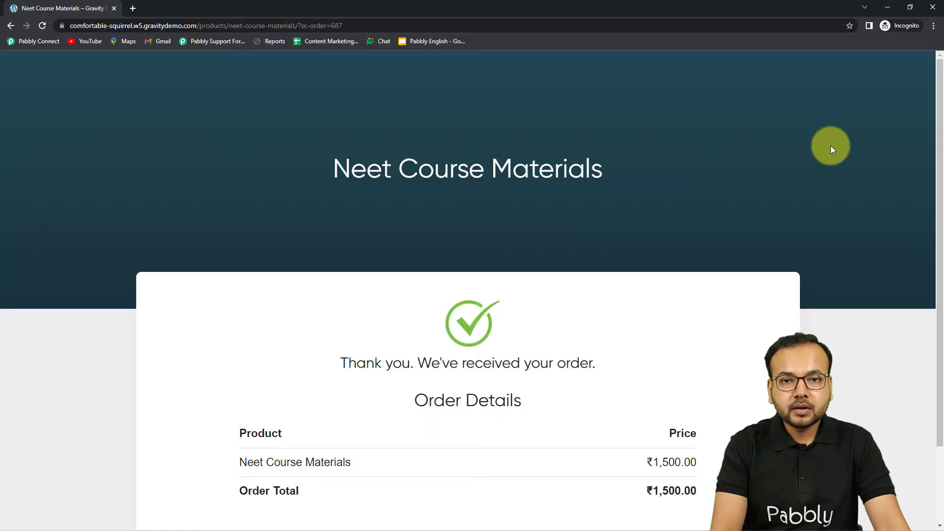
pyautogui.scroll(-2, 830, 146)
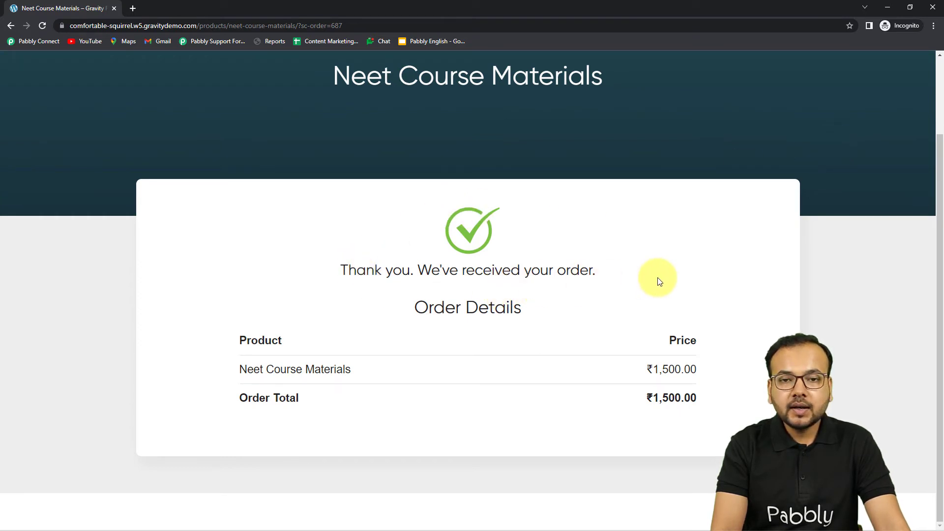
pyautogui.click(888, 8)
pyautogui.click(81, 6)
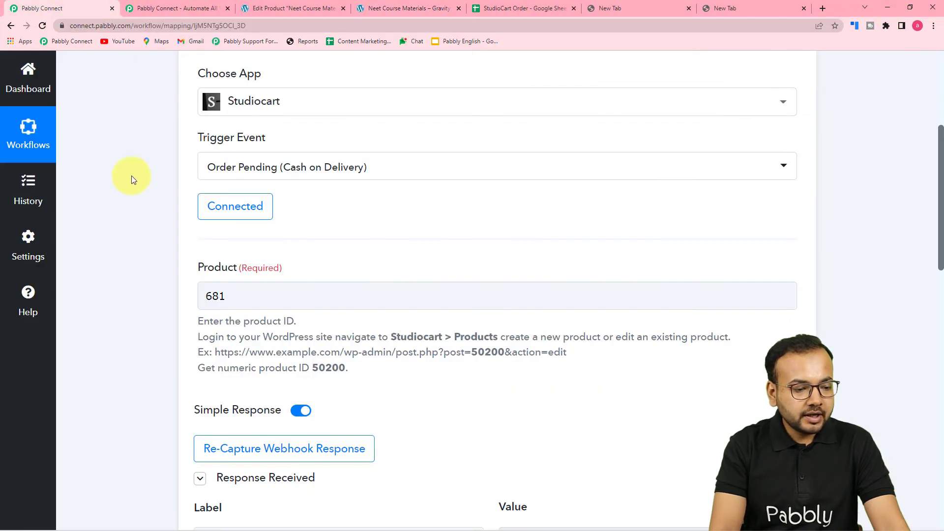
# Step: Review the order fields in the captured Studiocart response and compare them with the columns of the StudioCart Order spreadsheet
pyautogui.scroll(-7, 130, 182)
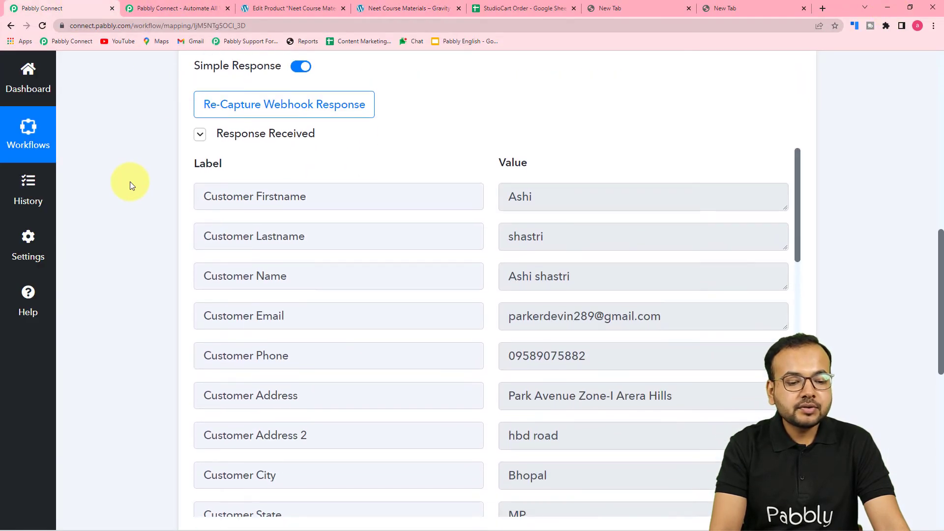
pyautogui.scroll(-1, 130, 182)
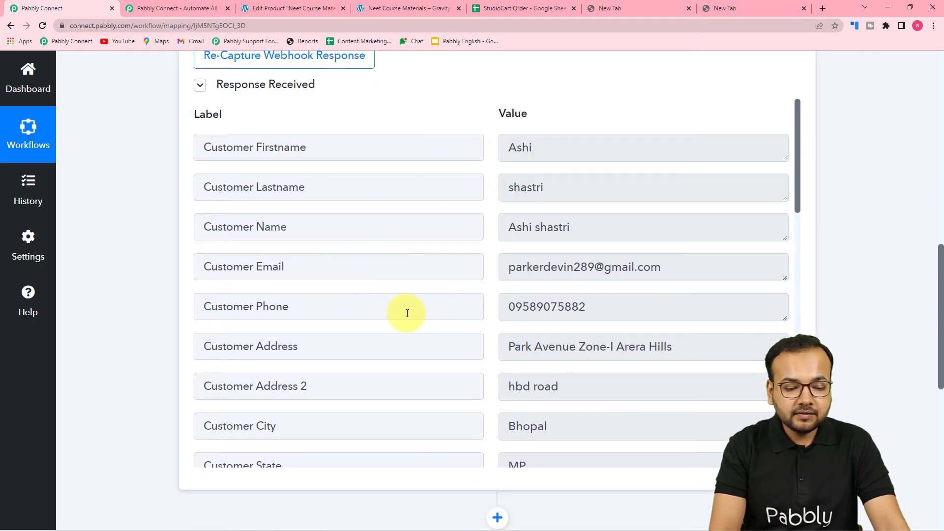
pyautogui.scroll(-7, 417, 312)
pyautogui.scroll(-3, 405, 313)
pyautogui.scroll(2, 405, 313)
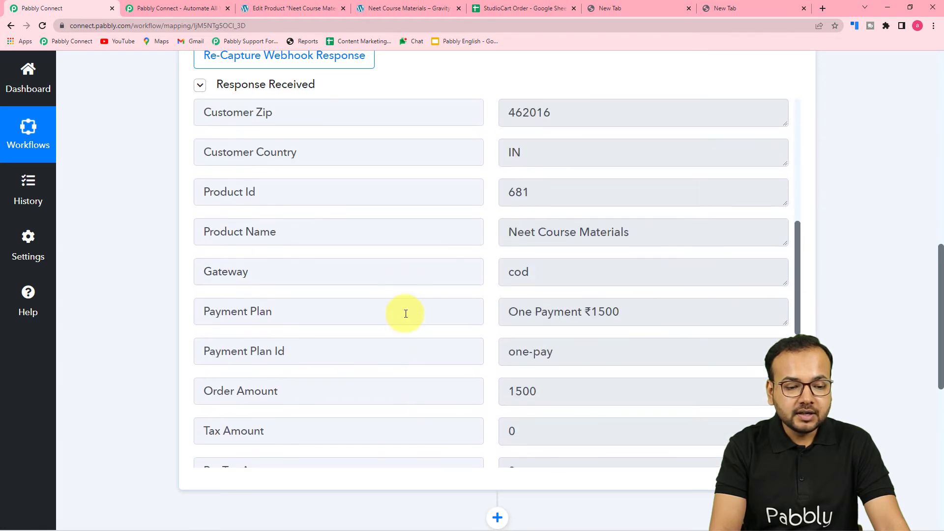
pyautogui.scroll(-10, 455, 258)
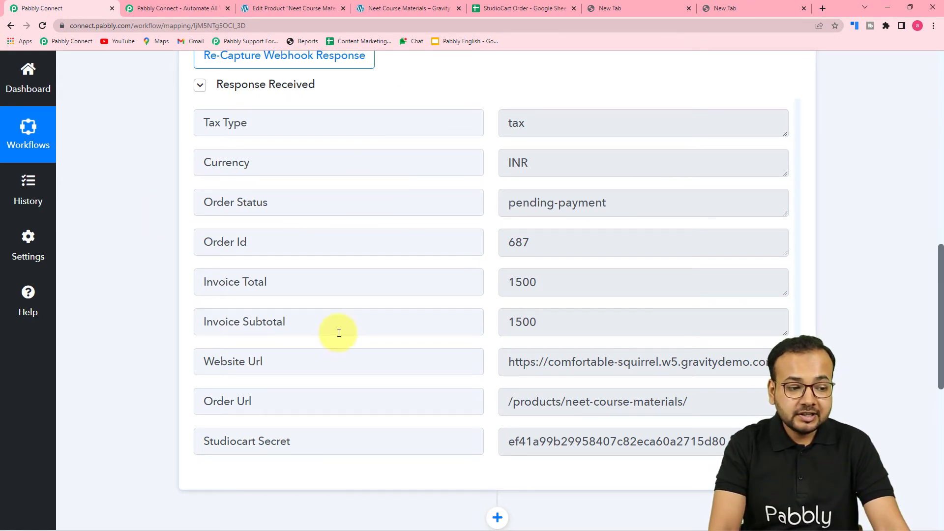
pyautogui.scroll(-4, 138, 241)
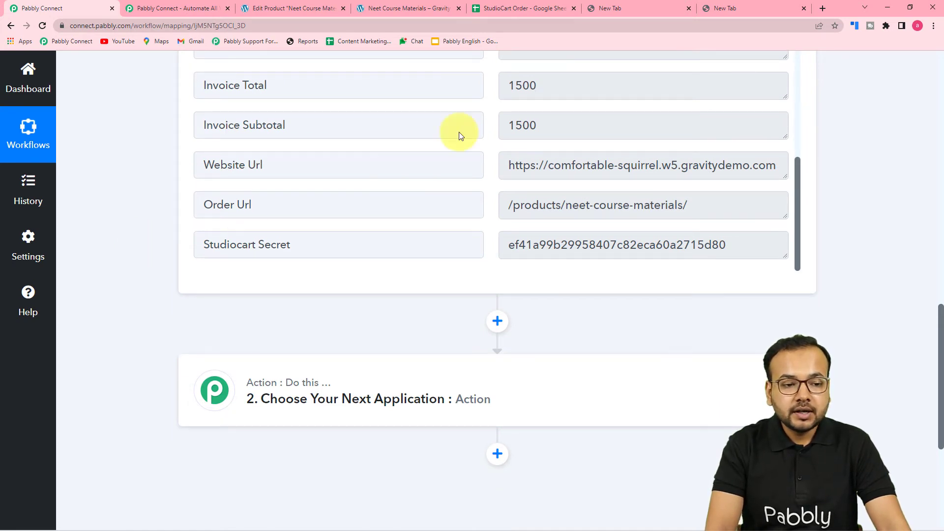
pyautogui.click(516, 9)
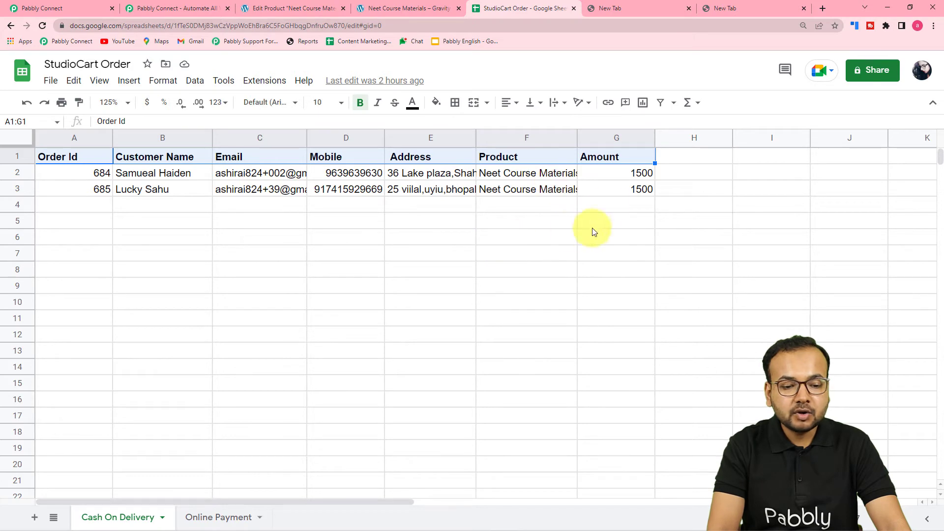
pyautogui.click(61, 7)
# Step: Set the workflow's second step to the Google Sheets app with the action event Add New Row
pyautogui.scroll(-5, 63, 156)
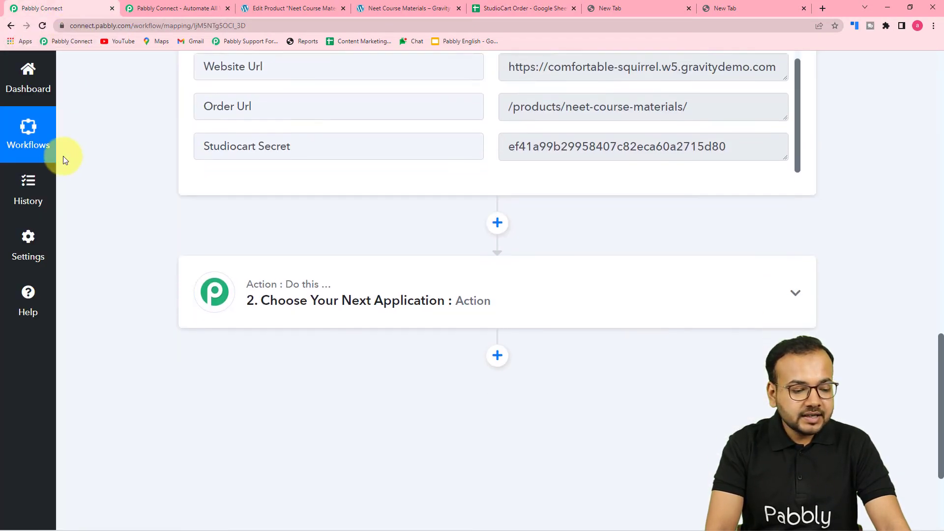
pyautogui.click(325, 154)
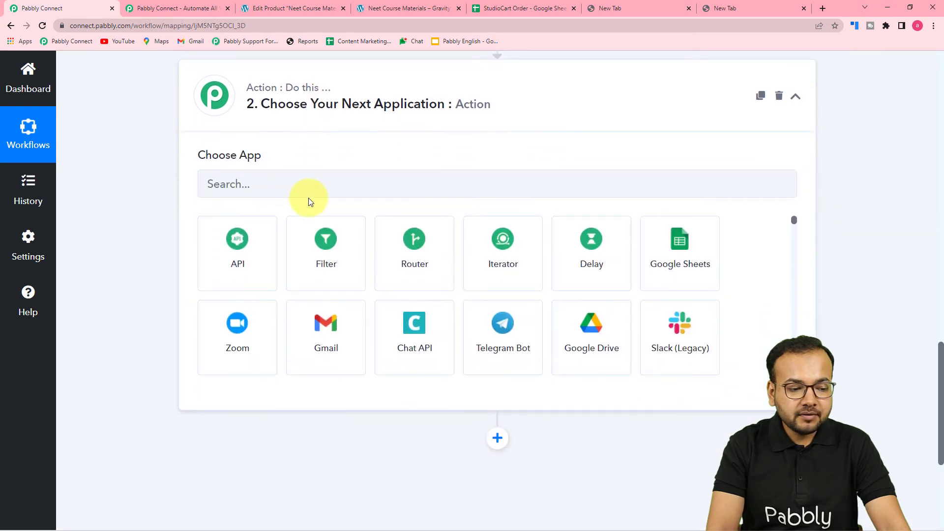
pyautogui.click(276, 184)
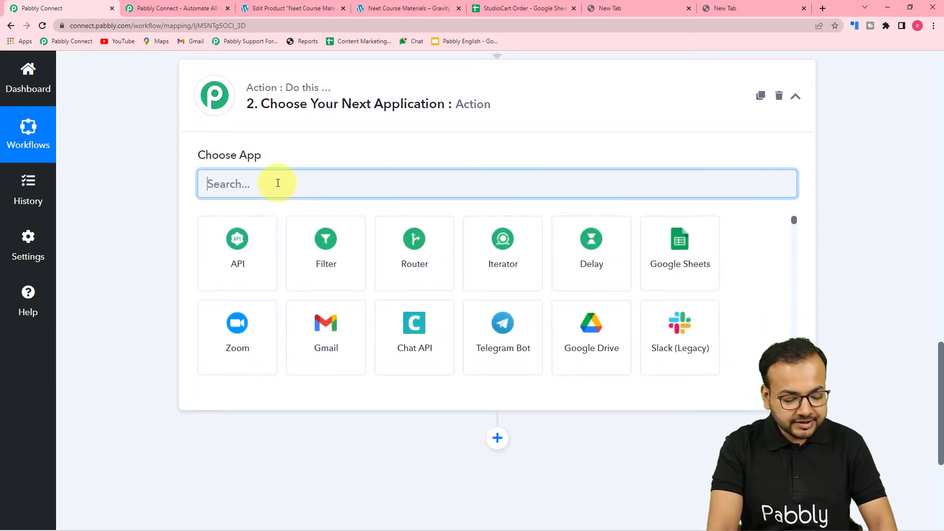
pyautogui.write('google')
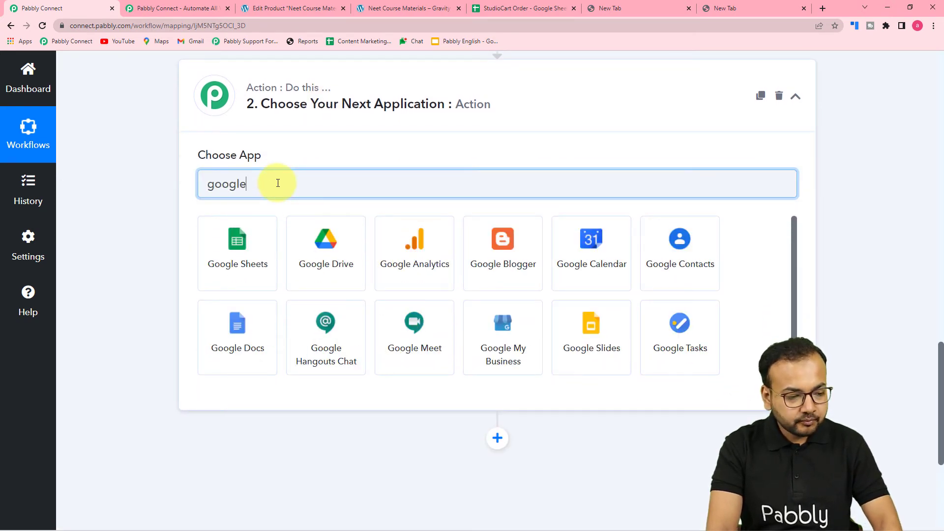
pyautogui.click(240, 237)
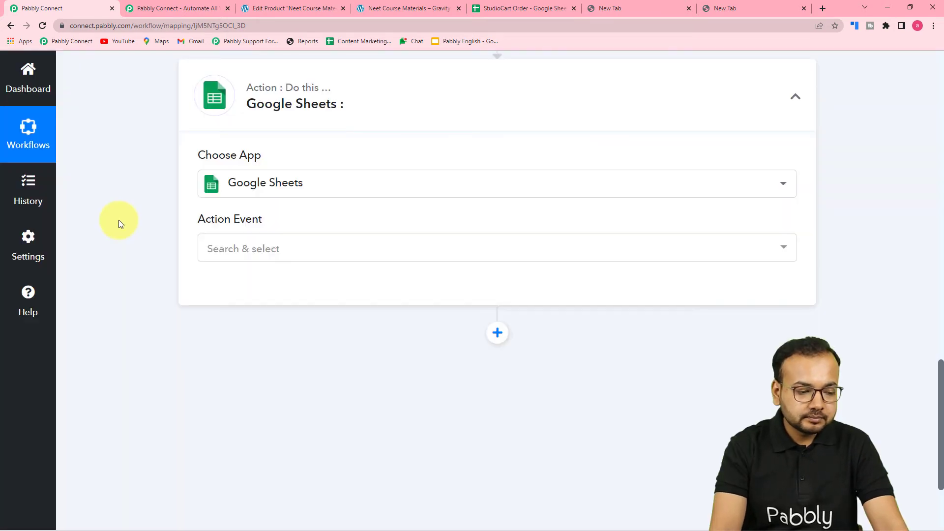
pyautogui.scroll(-1, 261, 227)
pyautogui.click(263, 201)
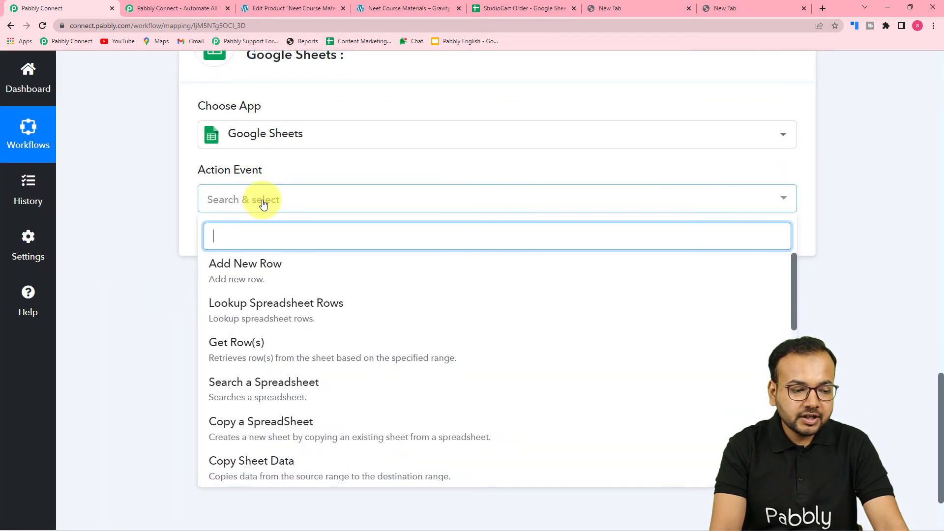
pyautogui.click(272, 271)
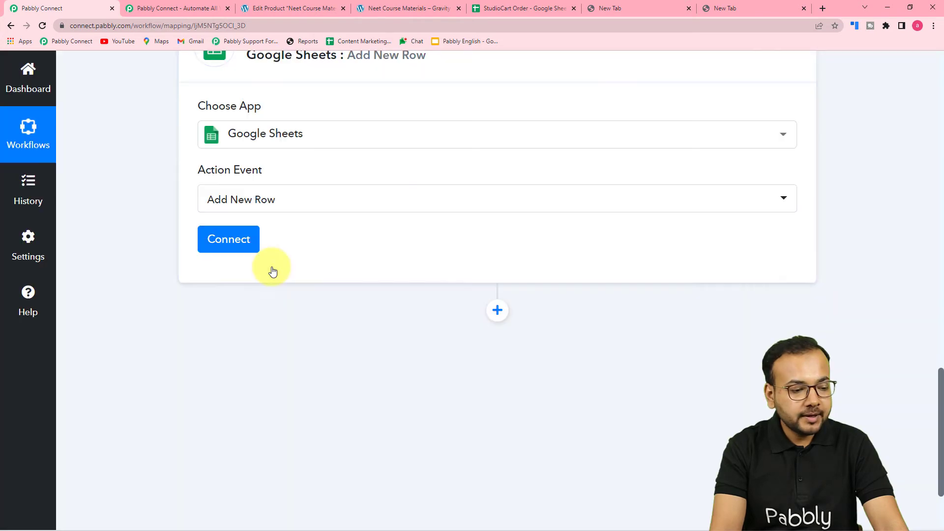
# Step: Add a new Google Sheets connection and authorise Pabbly Connect Sheets with the Google account that owns the order spreadsheet
pyautogui.click(220, 241)
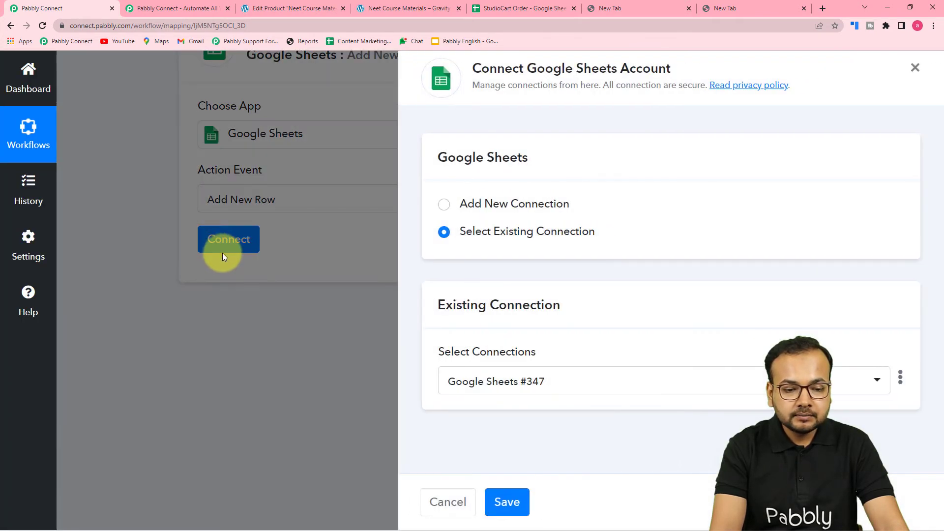
pyautogui.click(446, 208)
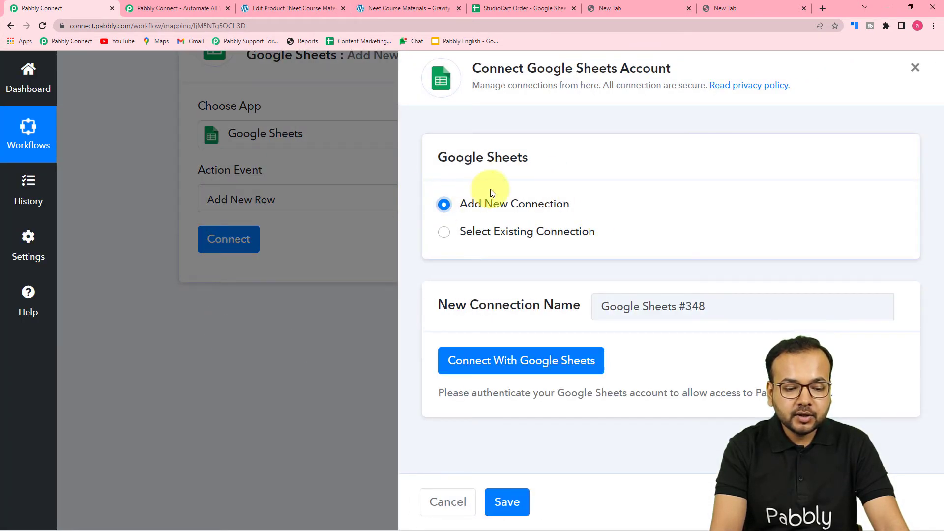
pyautogui.click(489, 374)
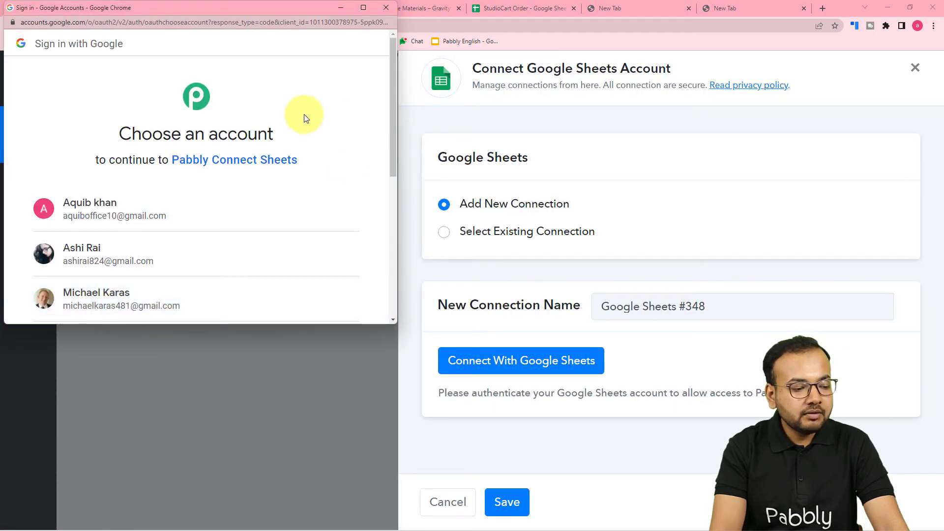
pyautogui.click(93, 264)
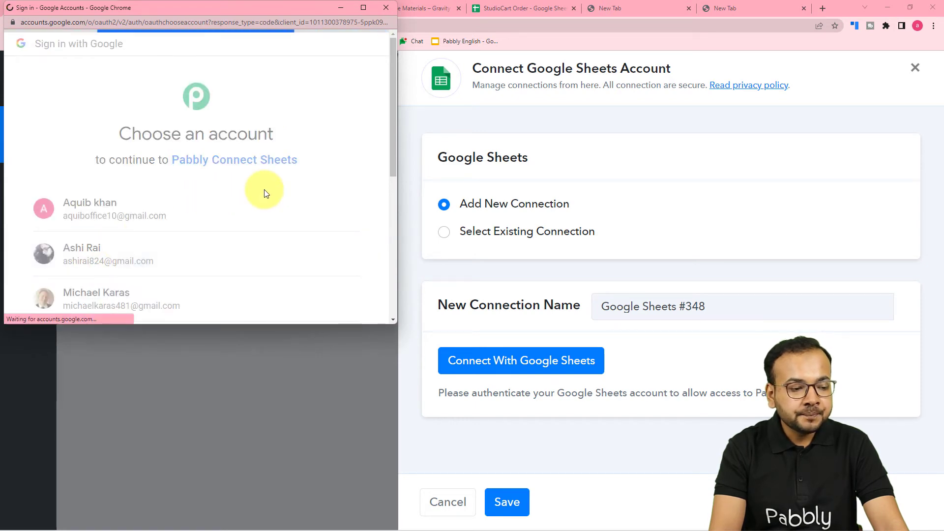
pyautogui.scroll(-1, 264, 189)
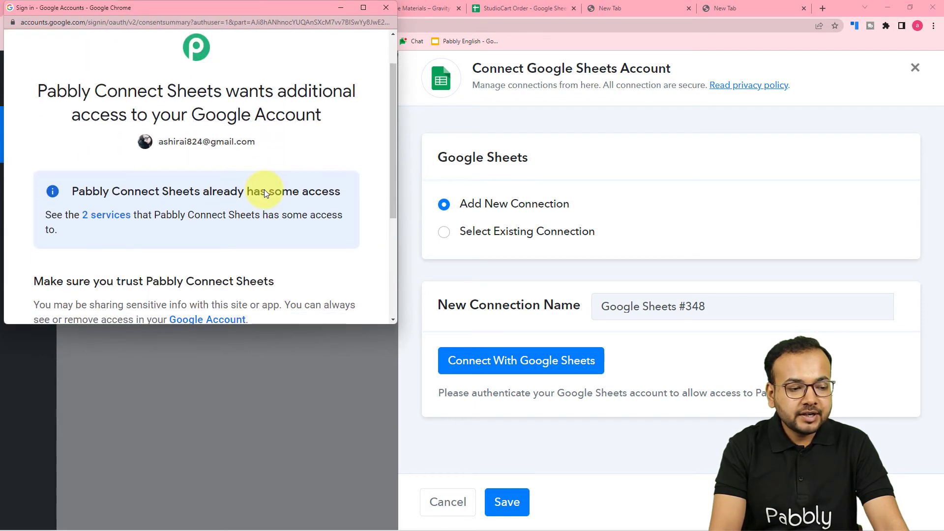
pyautogui.scroll(-3, 264, 193)
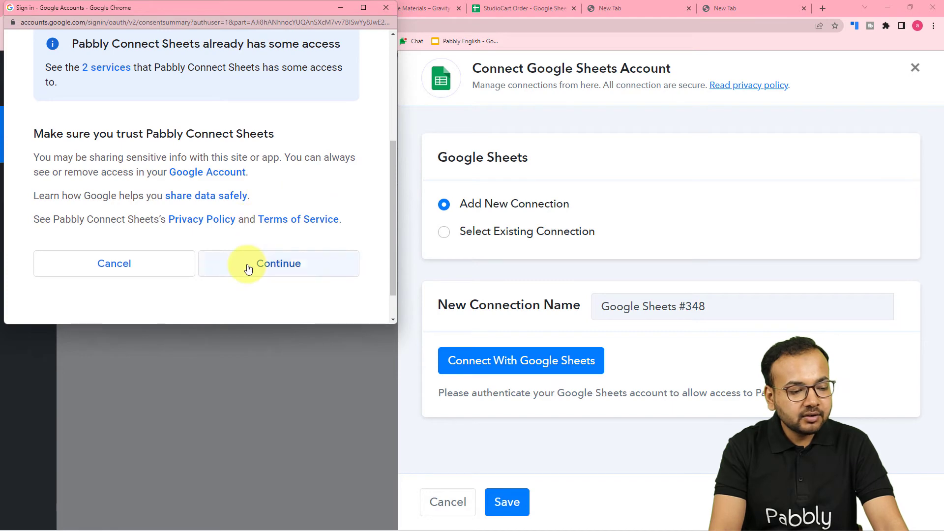
pyautogui.click(248, 268)
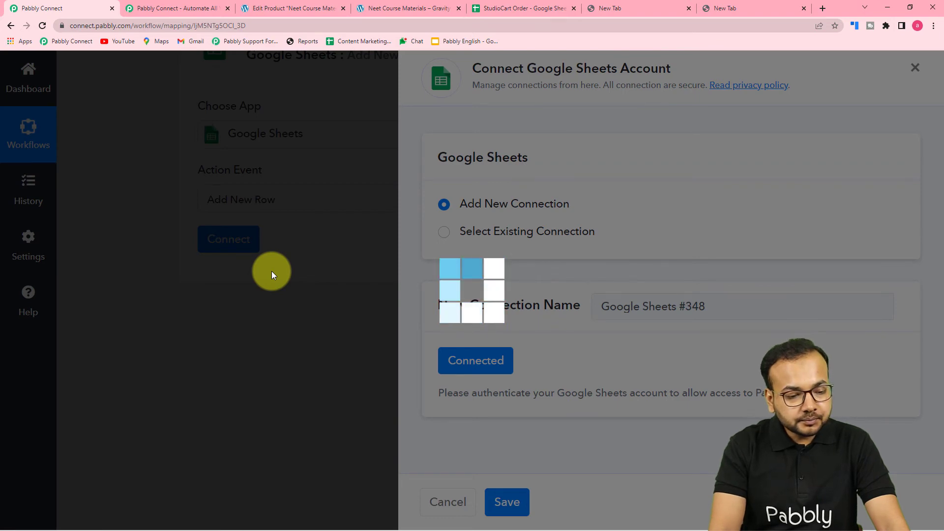
# Step: Choose the StudioCart Order spreadsheet and its Cash On Delivery sheet as the destination for the new row
pyautogui.scroll(-3, 273, 274)
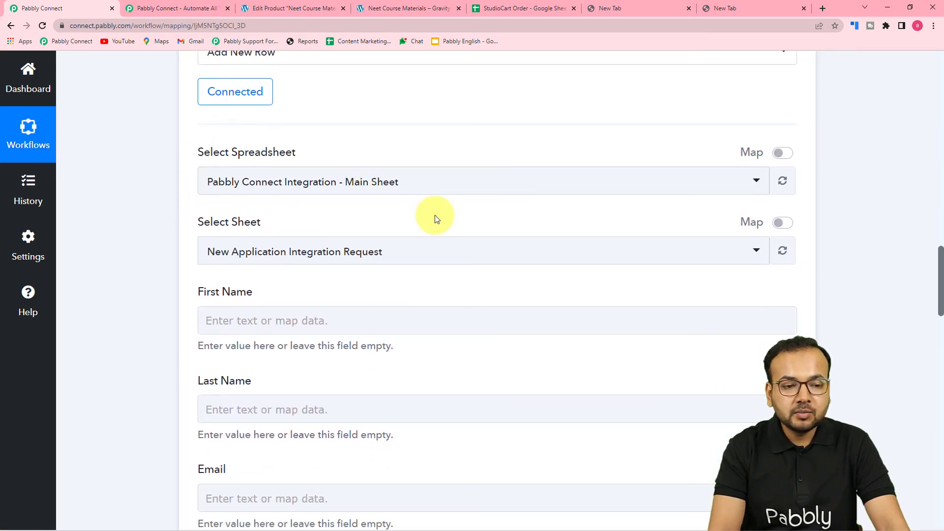
pyautogui.click(523, 11)
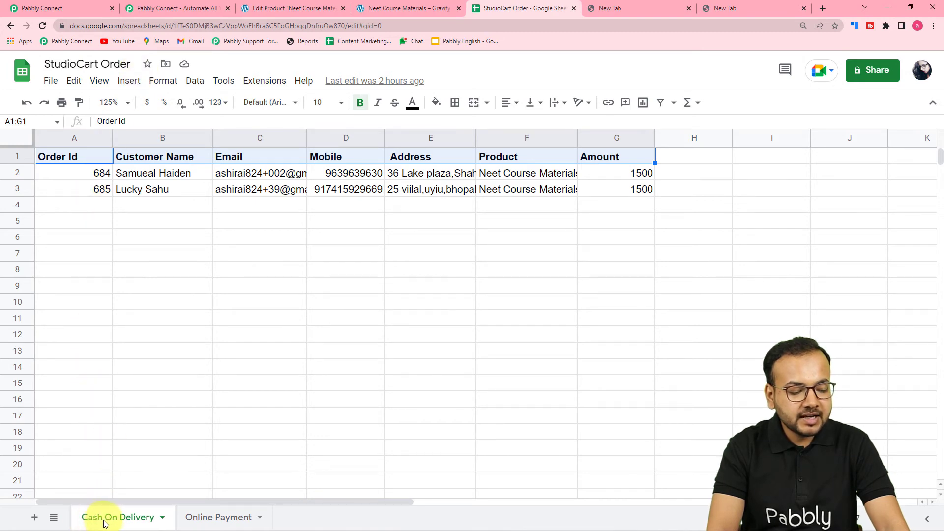
pyautogui.click(68, 11)
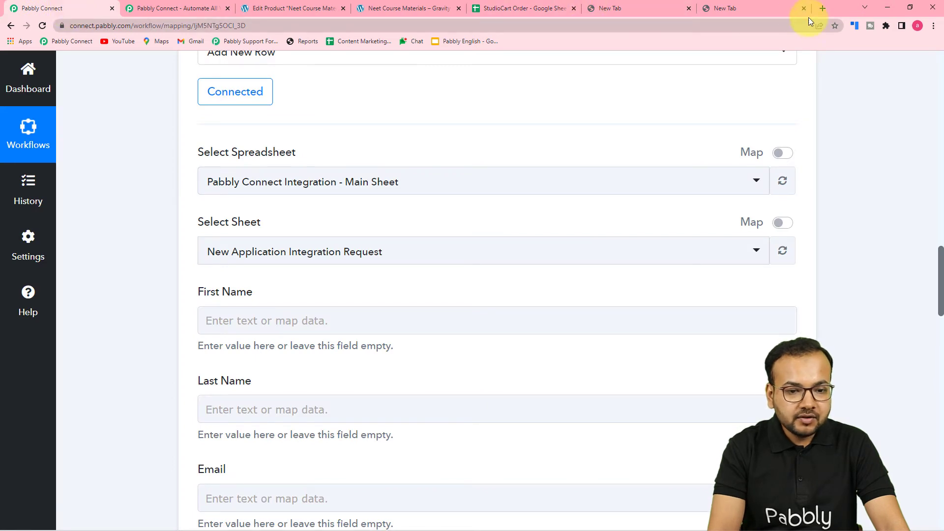
pyautogui.click(526, 8)
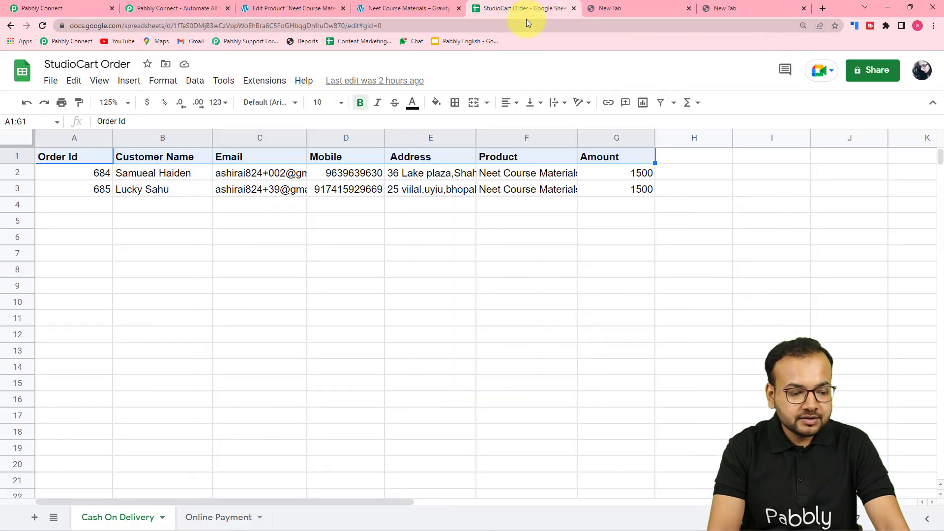
pyautogui.click(201, 519)
pyautogui.click(151, 518)
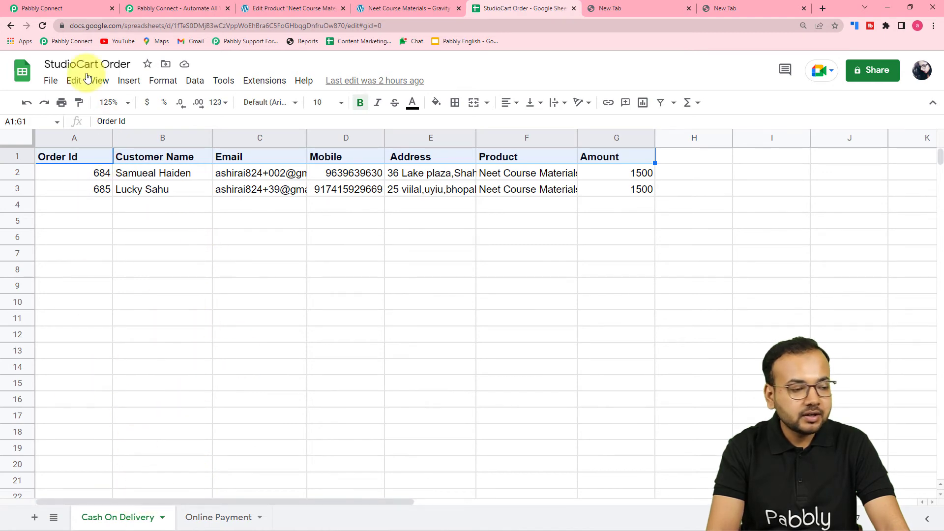
pyautogui.click(64, 4)
pyautogui.click(294, 186)
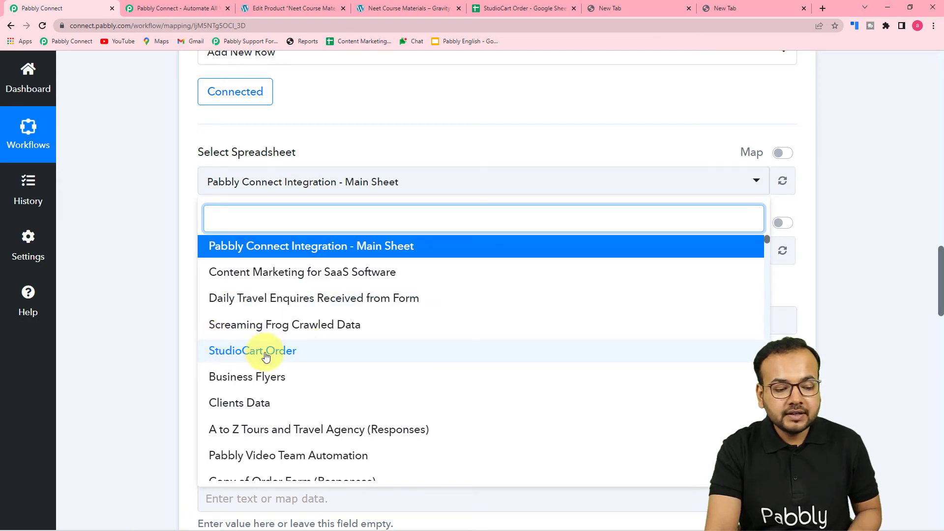
pyautogui.click(278, 356)
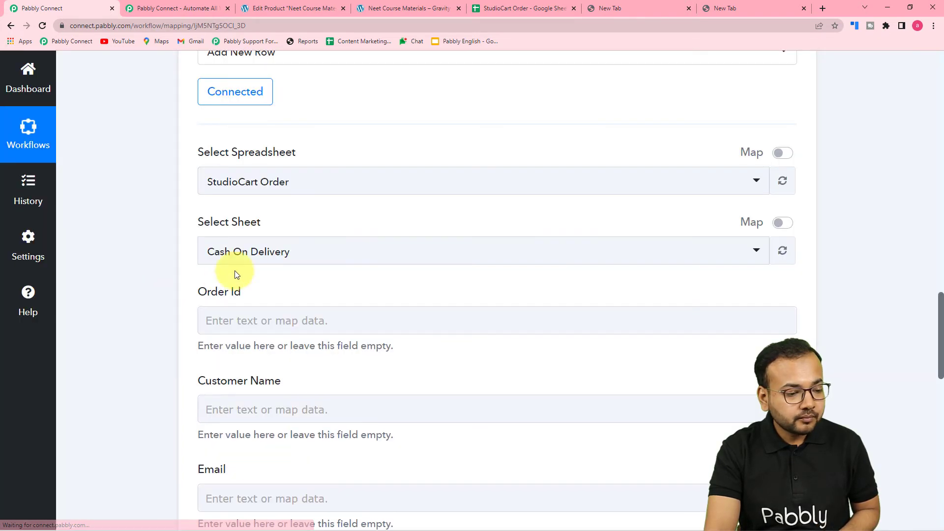
pyautogui.click(236, 251)
pyautogui.click(231, 312)
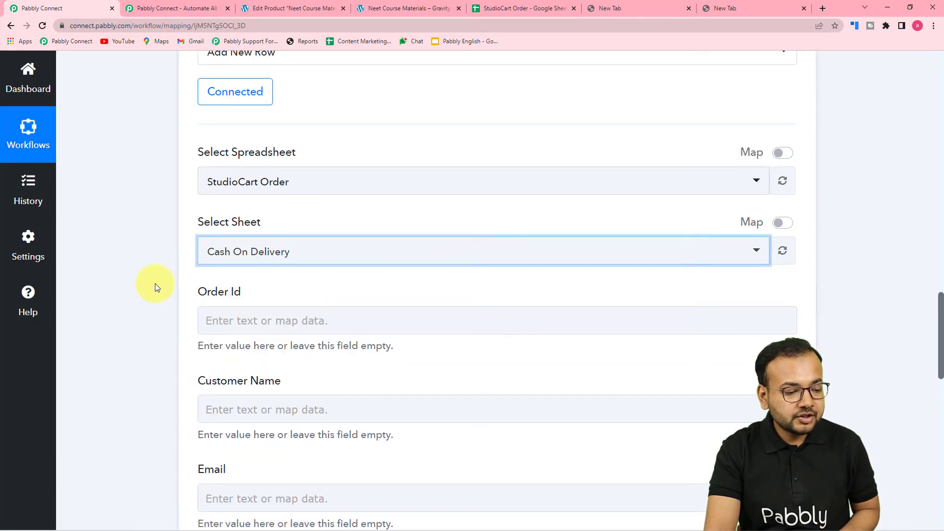
# Step: Examine the Google Sheets action's column fields from Order Id to Amount against the spreadsheet and the captured Studiocart response
pyautogui.scroll(-1, 155, 285)
pyautogui.scroll(-2, 155, 285)
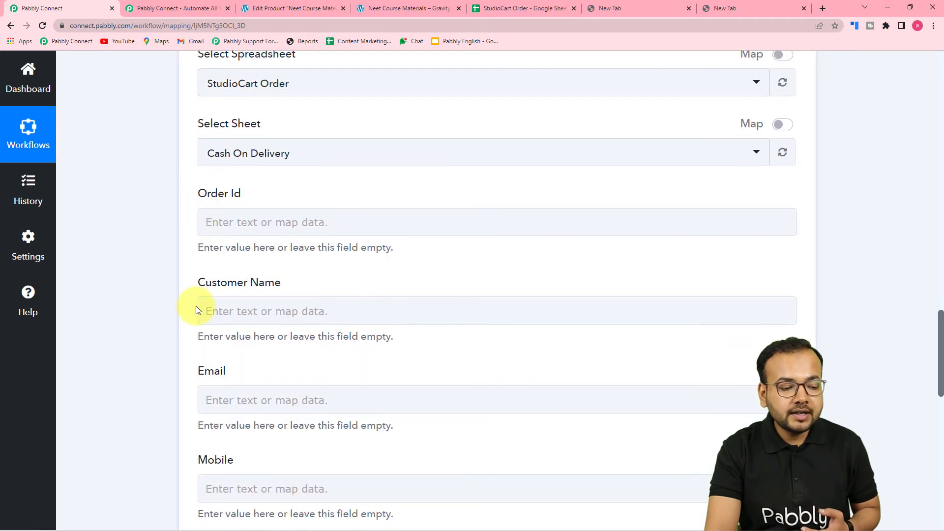
pyautogui.scroll(-2, 169, 427)
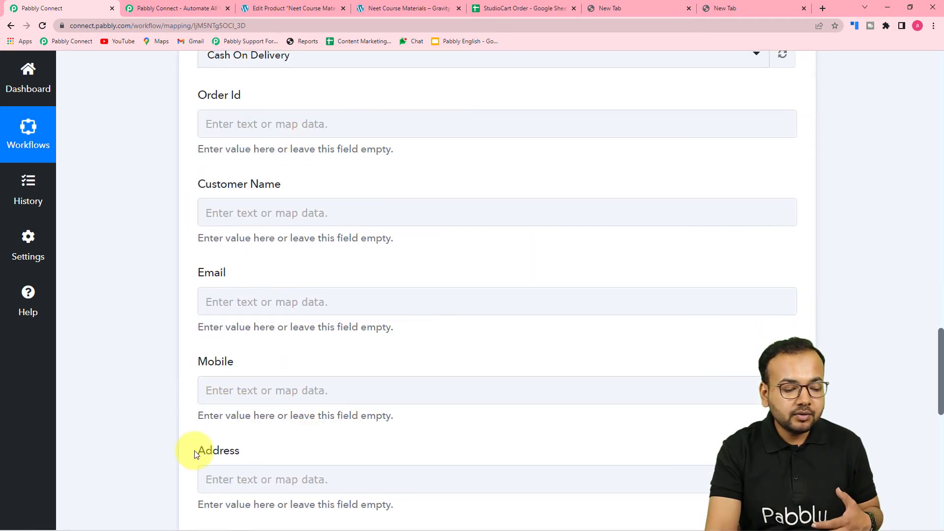
pyautogui.scroll(-3, 195, 451)
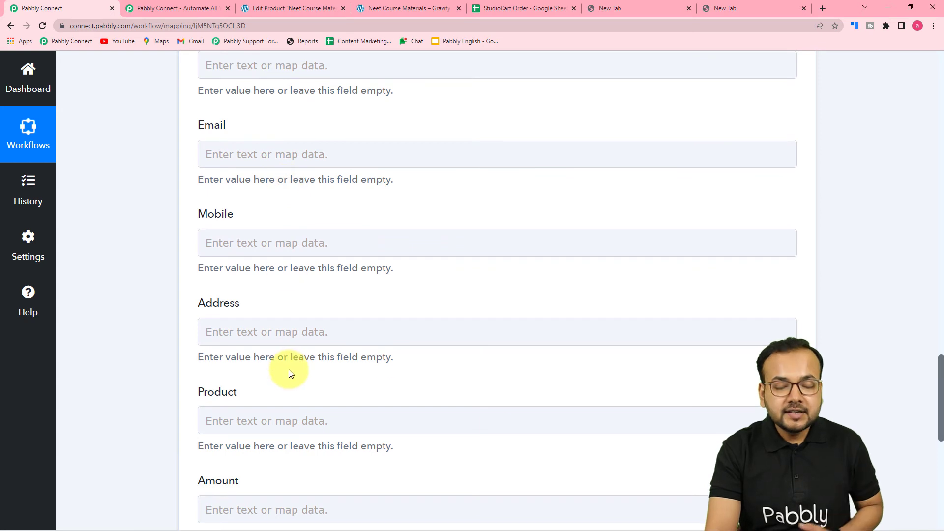
pyautogui.click(541, 8)
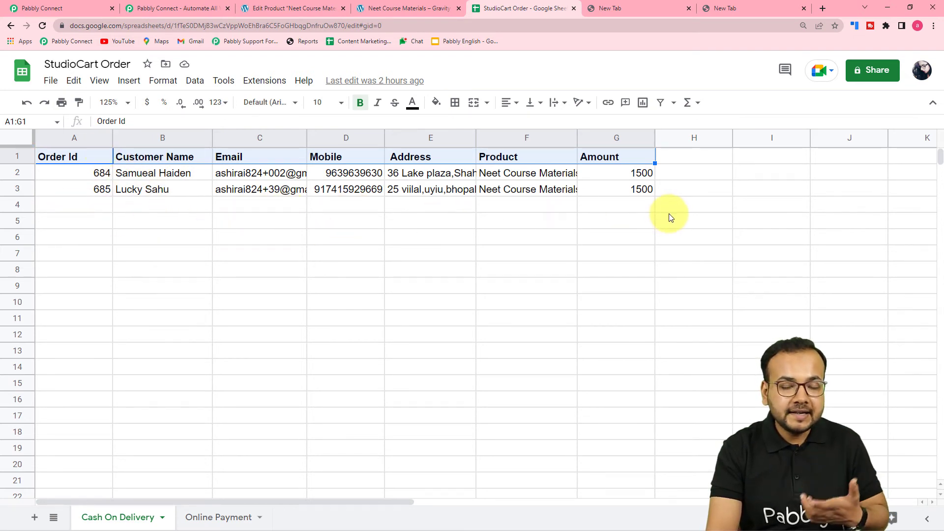
pyautogui.click(56, 6)
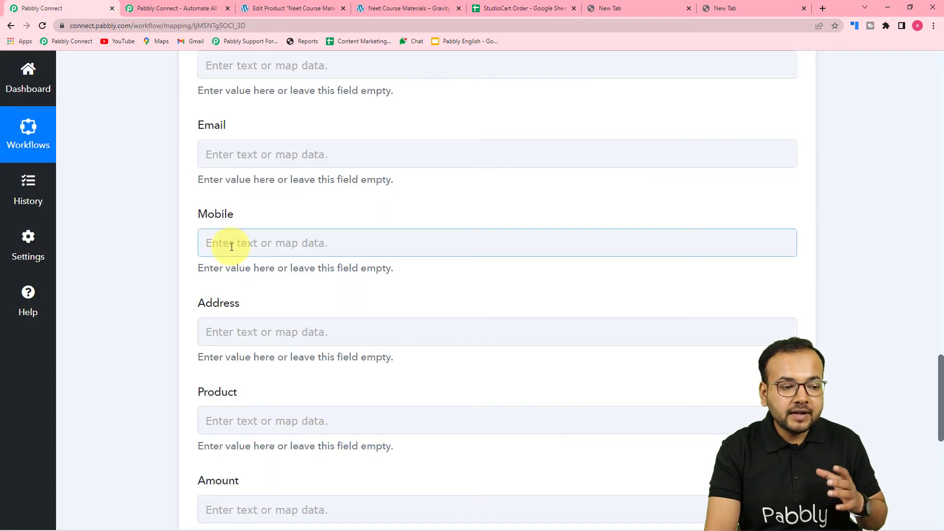
pyautogui.scroll(3, 236, 226)
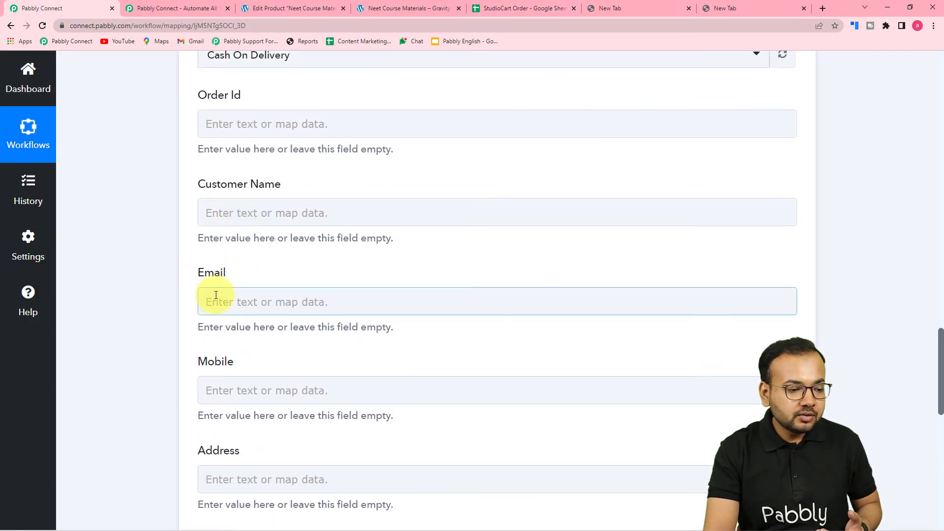
pyautogui.scroll(12, 213, 295)
pyautogui.scroll(3, 216, 298)
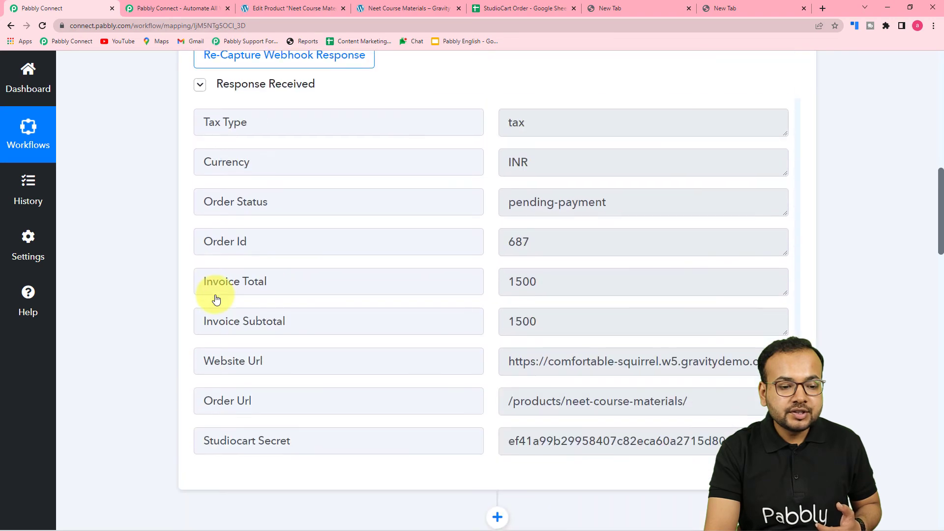
# Step: Map the new row's Order Id field to the Order Id value from the Studiocart Order Pending response
pyautogui.scroll(-2, 137, 269)
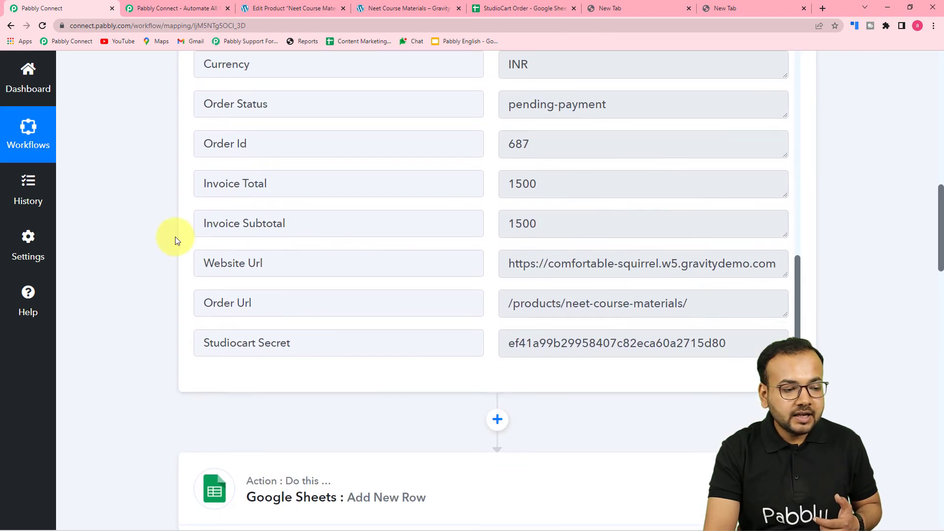
pyautogui.scroll(-15, 145, 287)
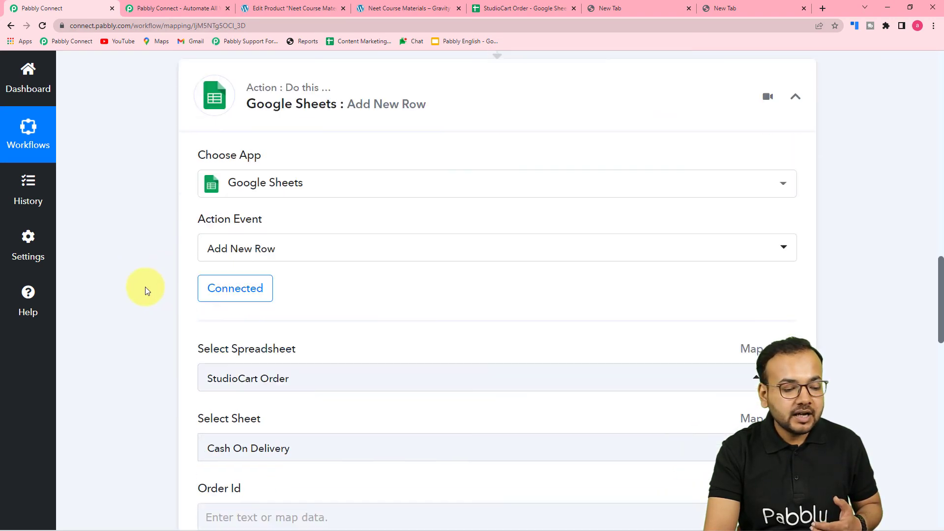
pyautogui.scroll(2, 145, 287)
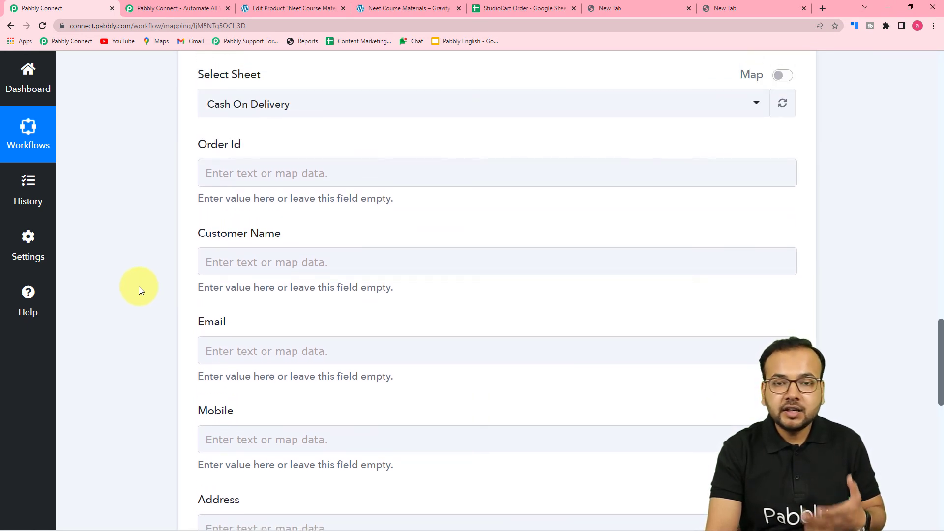
pyautogui.click(324, 182)
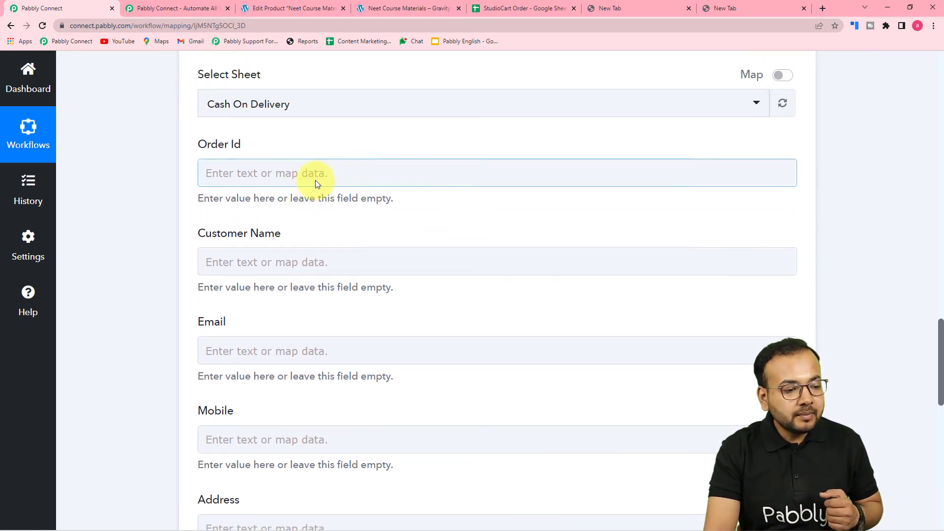
pyautogui.click(296, 176)
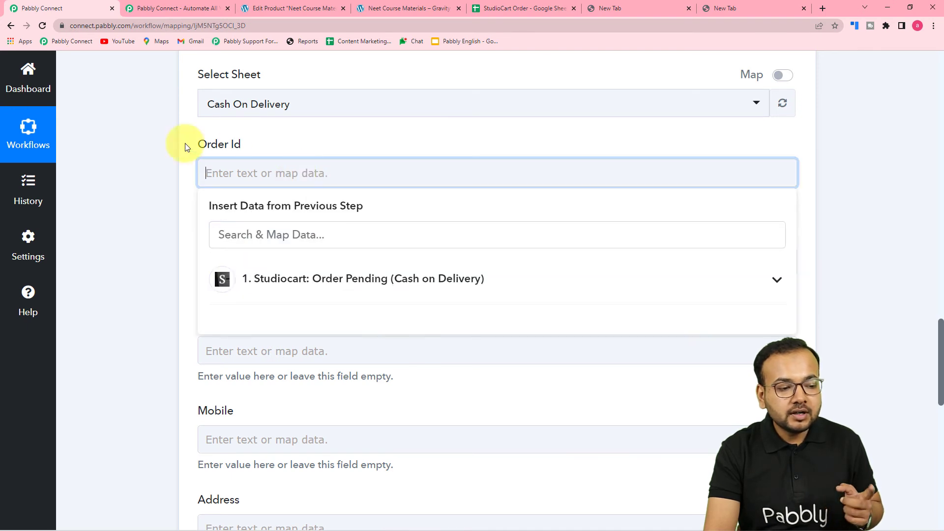
pyautogui.click(356, 294)
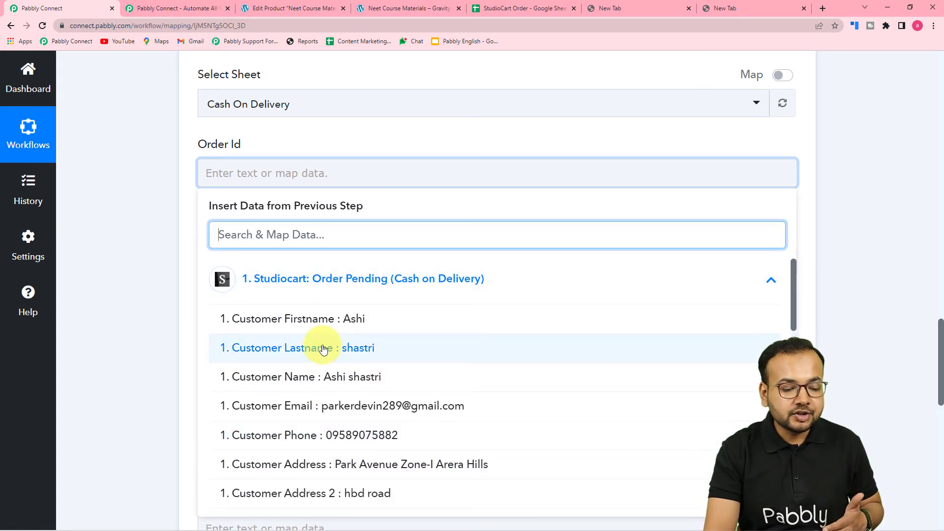
pyautogui.scroll(-3, 325, 360)
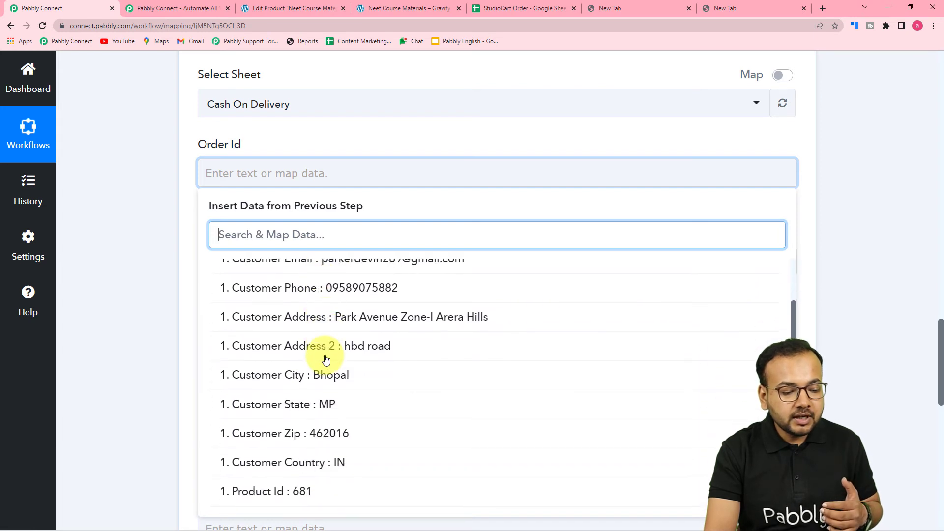
pyautogui.scroll(-1, 260, 445)
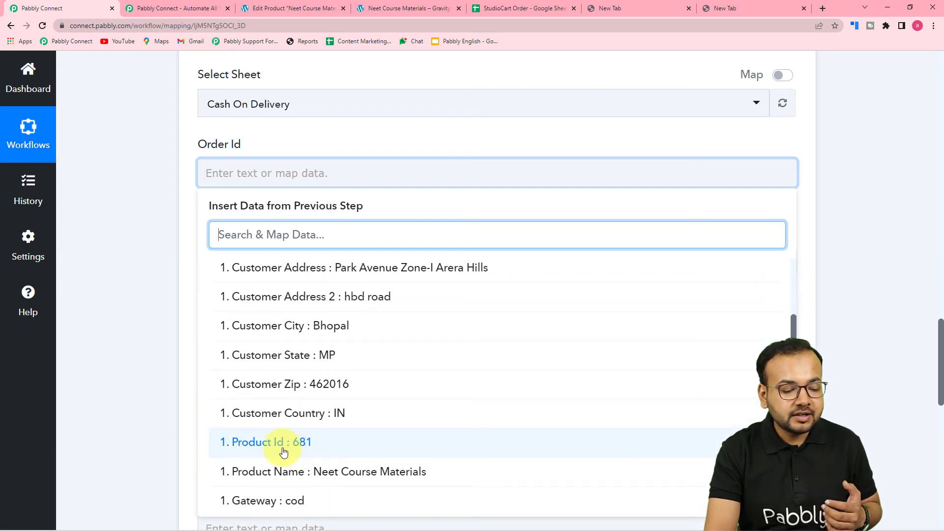
pyautogui.scroll(-3, 289, 452)
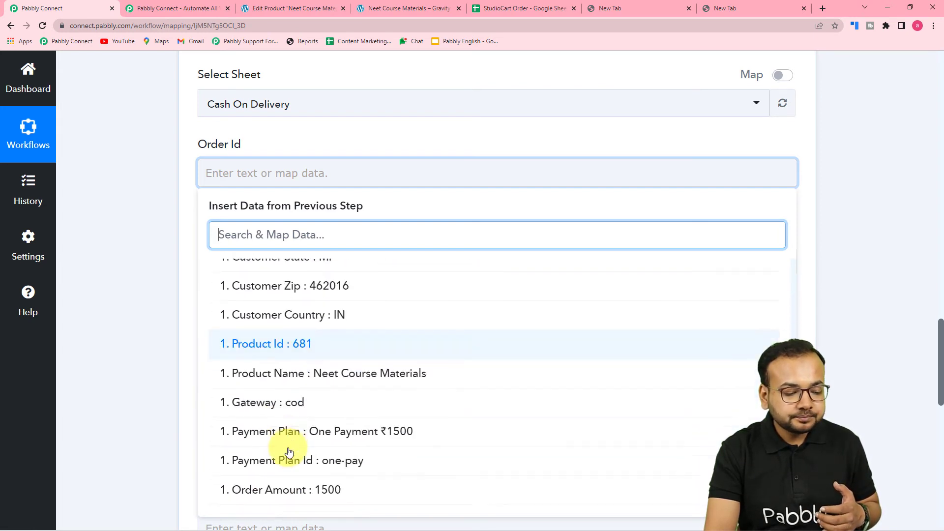
pyautogui.scroll(-5, 289, 437)
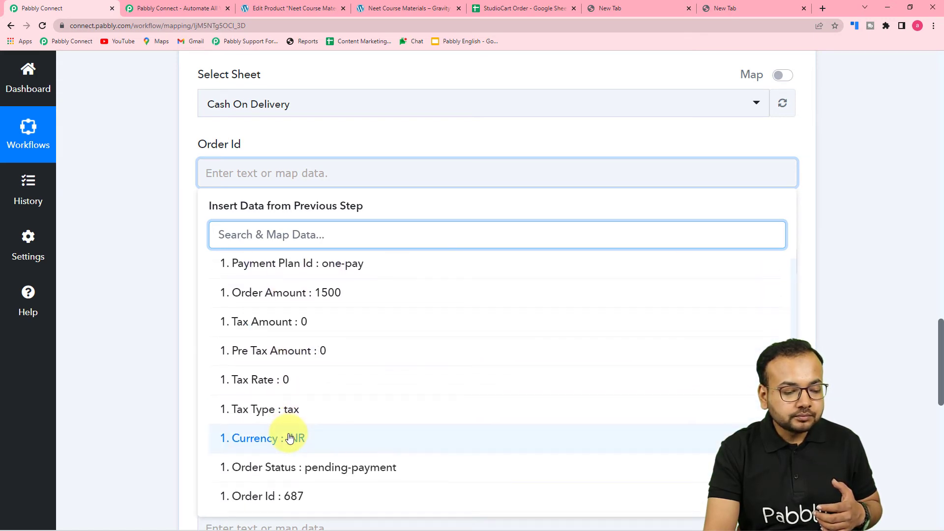
pyautogui.scroll(-2, 290, 436)
pyautogui.scroll(3, 295, 339)
pyautogui.scroll(-3, 298, 338)
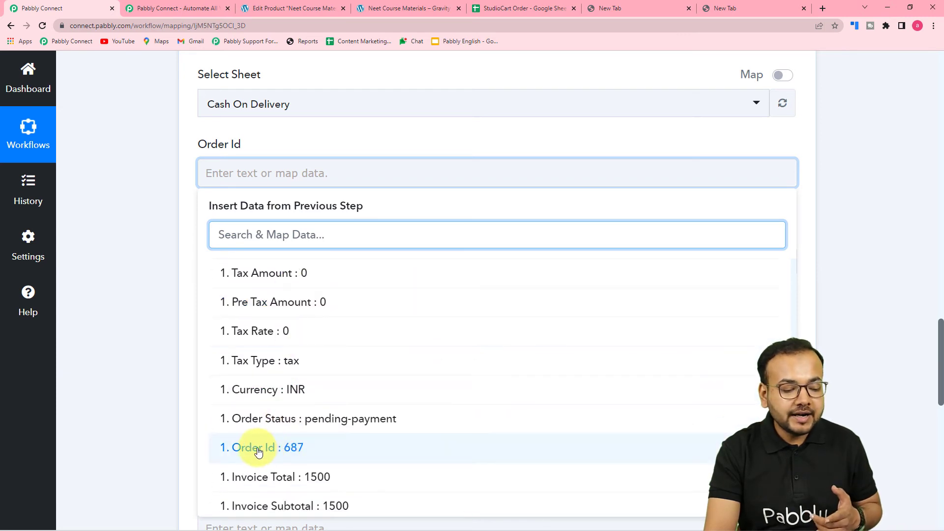
pyautogui.click(246, 453)
pyautogui.click(120, 333)
# Step: Map the Customer Name field to the full Customer Name value from the Studiocart response
pyautogui.scroll(-3, 257, 295)
pyautogui.click(367, 125)
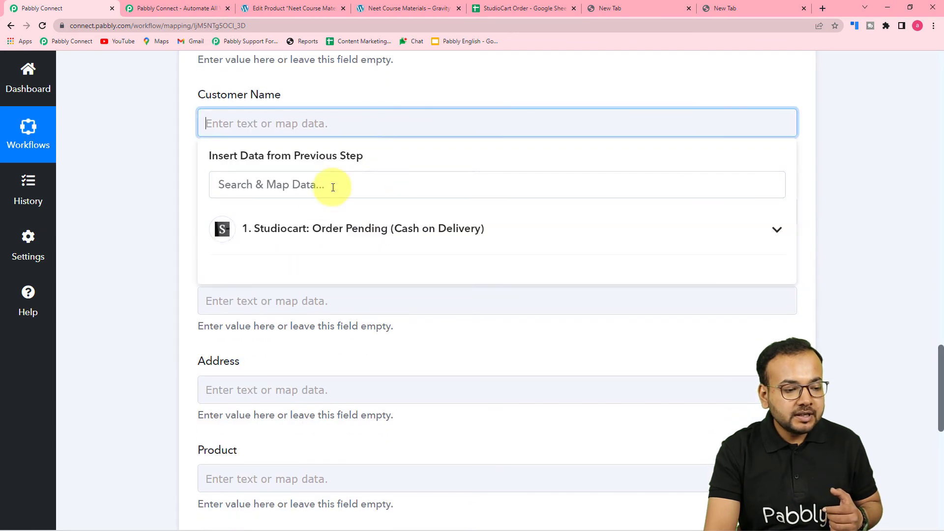
pyautogui.click(306, 236)
pyautogui.click(270, 327)
pyautogui.click(151, 234)
# Step: Map the Email field to the Customer Email value from the Studiocart response
pyautogui.scroll(-3, 295, 101)
pyautogui.click(293, 77)
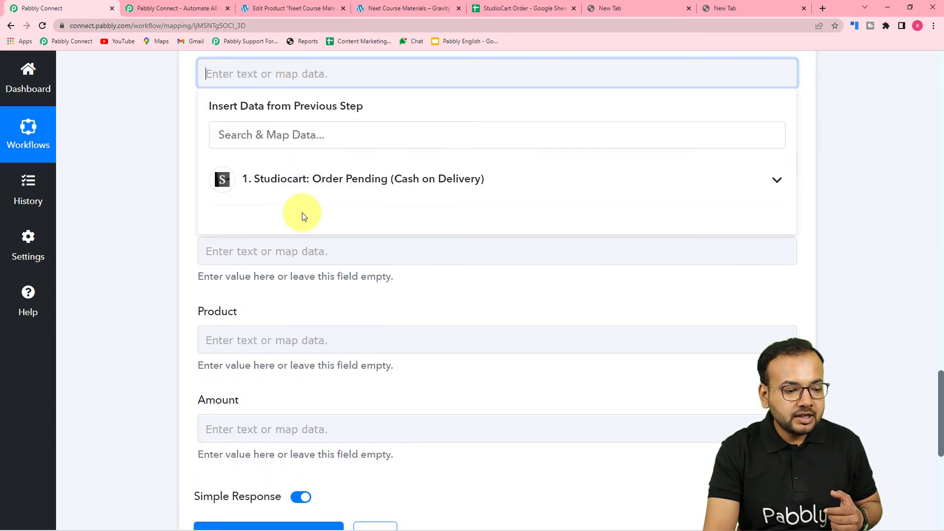
pyautogui.click(301, 180)
pyautogui.click(318, 309)
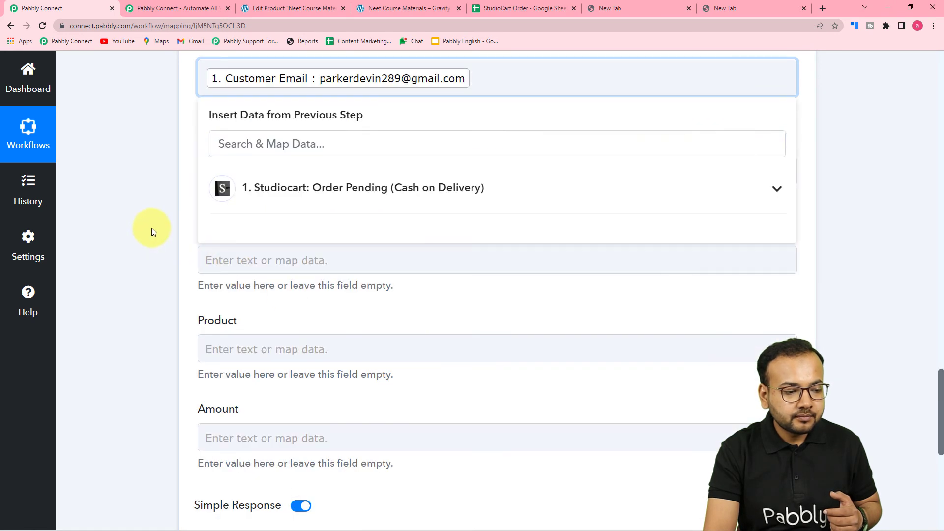
pyautogui.click(154, 229)
# Step: Map the Mobile field to the Customer Phone value from the Studiocart response
pyautogui.click(264, 170)
pyautogui.click(276, 278)
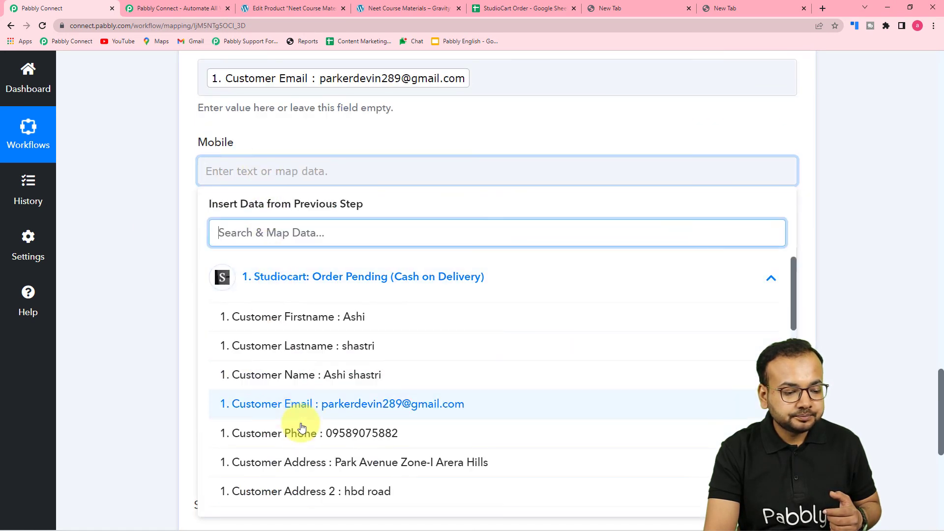
pyautogui.click(274, 424)
pyautogui.click(158, 318)
# Step: Map the Address field to the first Customer Address value from the Studiocart response
pyautogui.scroll(-3, 199, 297)
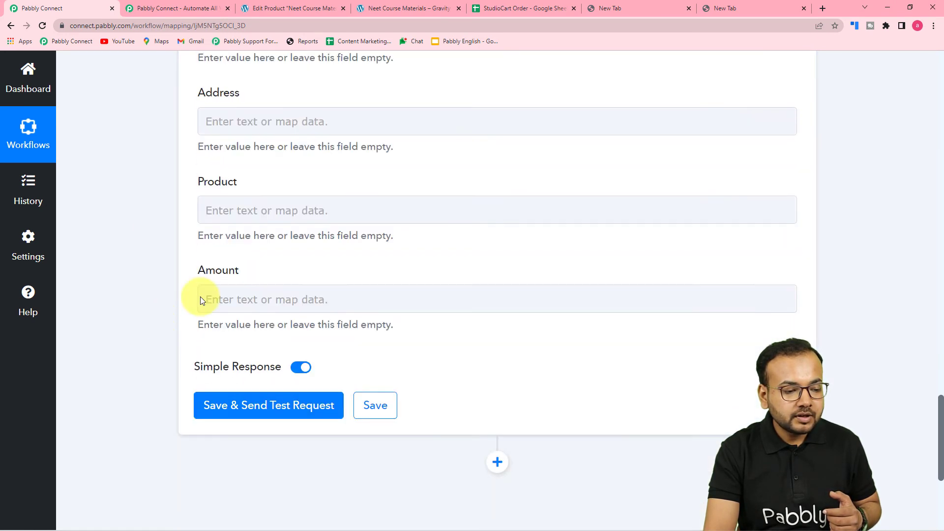
pyautogui.click(316, 124)
pyautogui.click(320, 228)
pyautogui.click(321, 412)
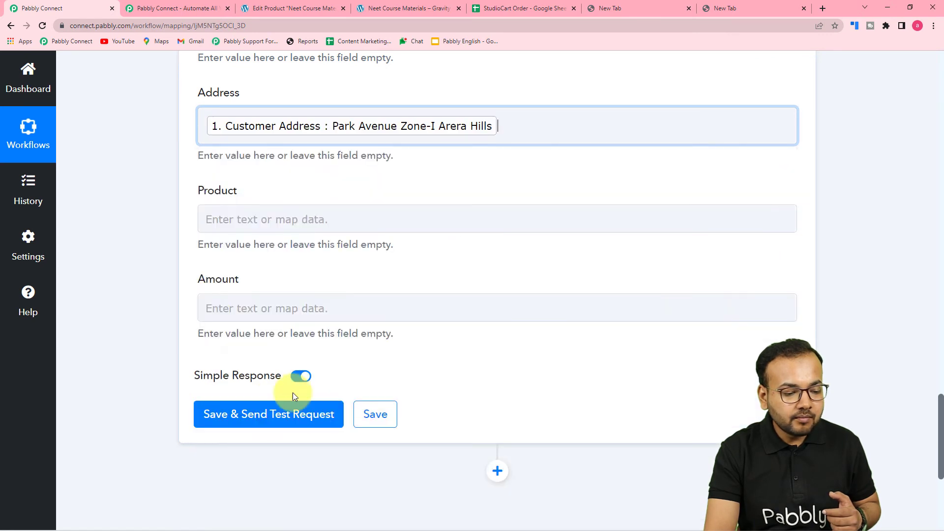
pyautogui.click(164, 256)
# Step: Map the Product field to the Product Name value from the Studiocart response
pyautogui.click(298, 220)
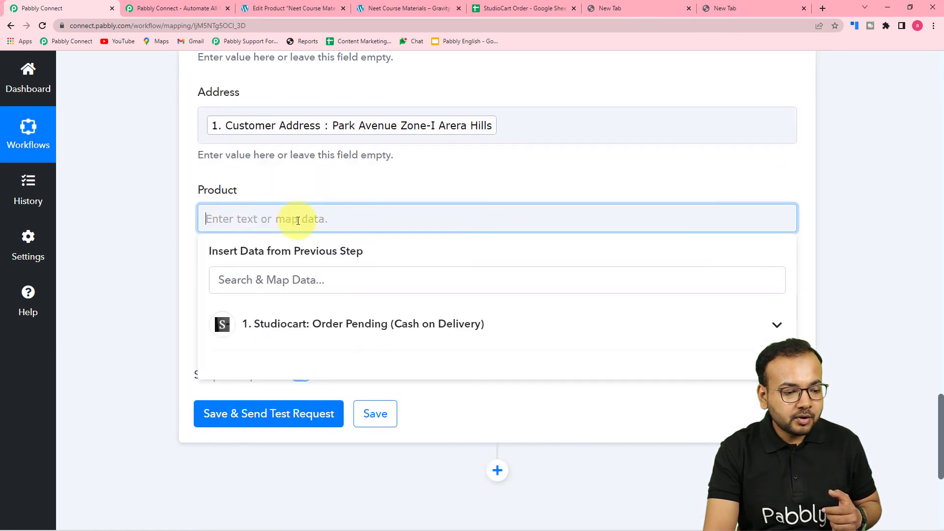
pyautogui.scroll(-2, 293, 228)
pyautogui.click(289, 232)
pyautogui.scroll(-5, 315, 416)
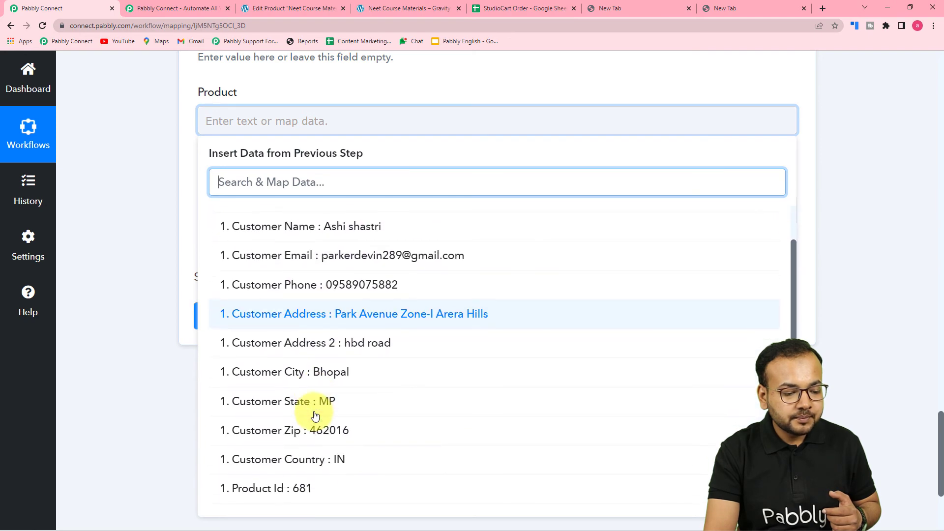
pyautogui.click(325, 377)
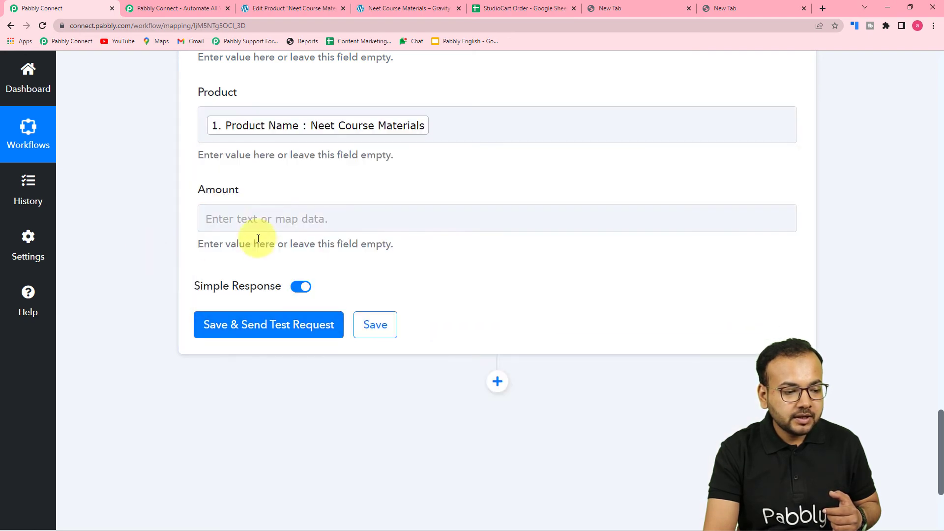
# Step: Map the Amount field to the Order Amount value from the Studiocart response
pyautogui.click(238, 217)
pyautogui.scroll(-3, 266, 236)
pyautogui.click(300, 189)
pyautogui.scroll(-5, 320, 352)
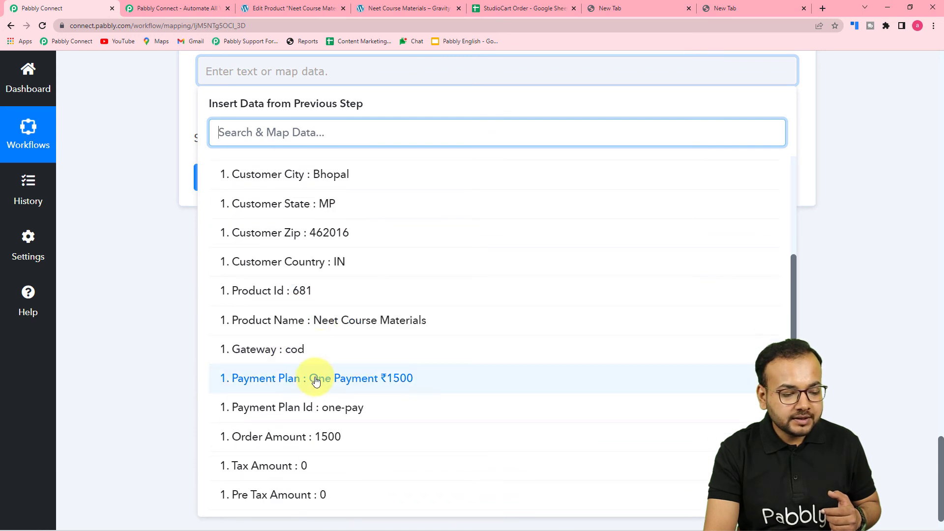
pyautogui.click(302, 436)
pyautogui.click(133, 341)
pyautogui.scroll(3, 134, 343)
pyautogui.scroll(4, 133, 344)
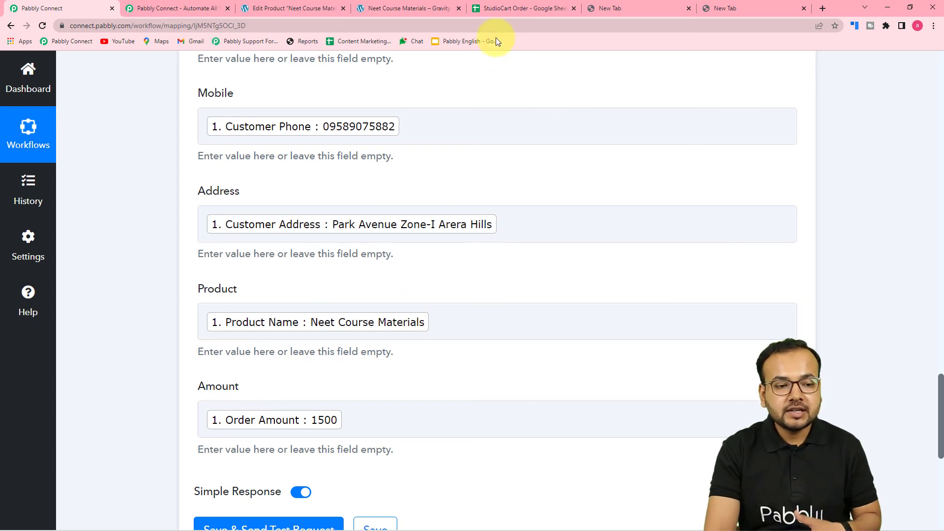
# Step: Check the existing rows of the Cash On Delivery sheet, and save the Google Sheets action with a test request
pyautogui.click(504, 11)
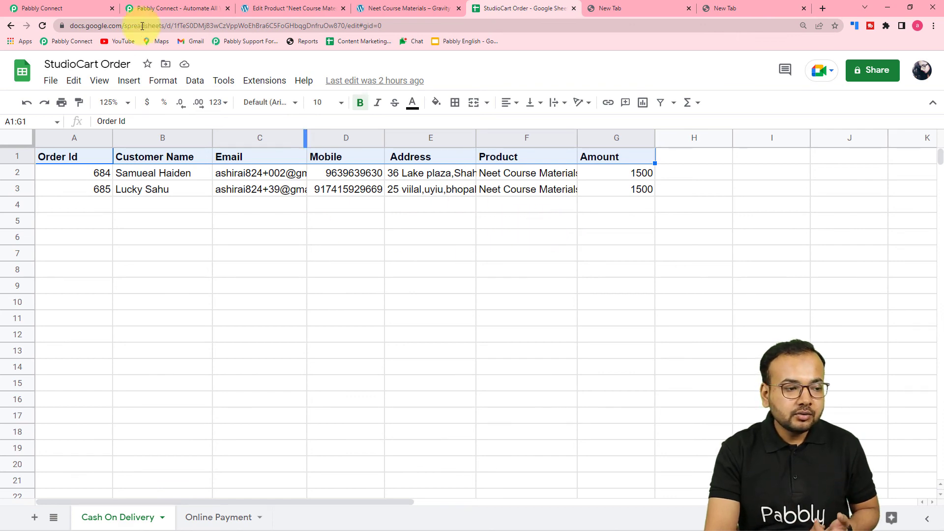
pyautogui.click(140, 9)
pyautogui.click(55, 6)
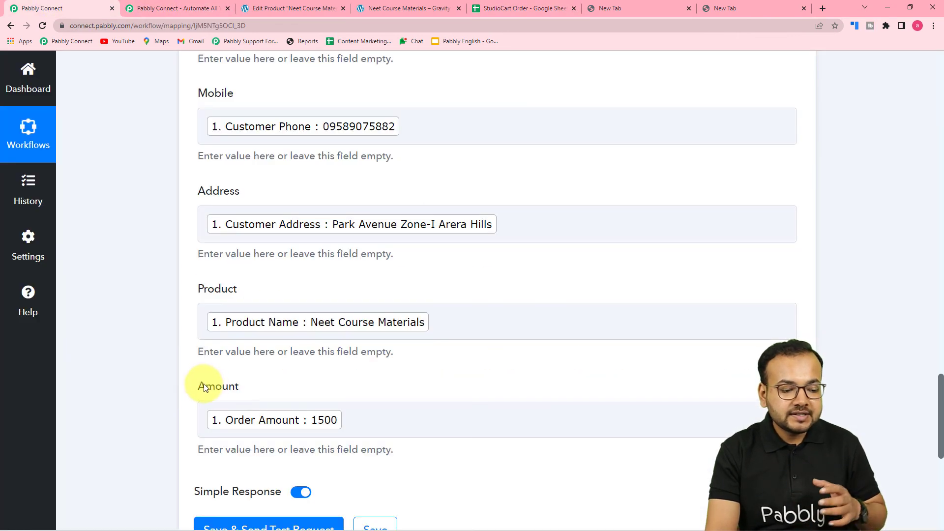
pyautogui.scroll(-3, 205, 384)
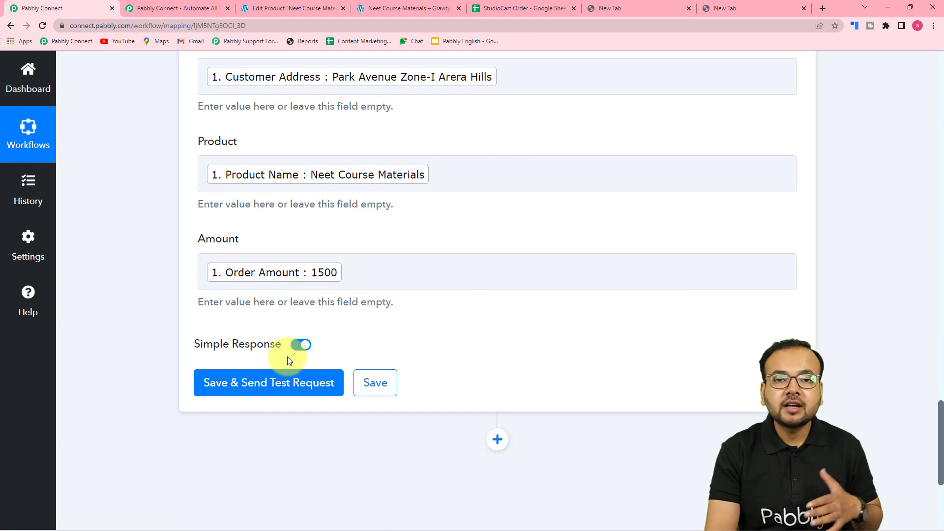
pyautogui.click(491, 9)
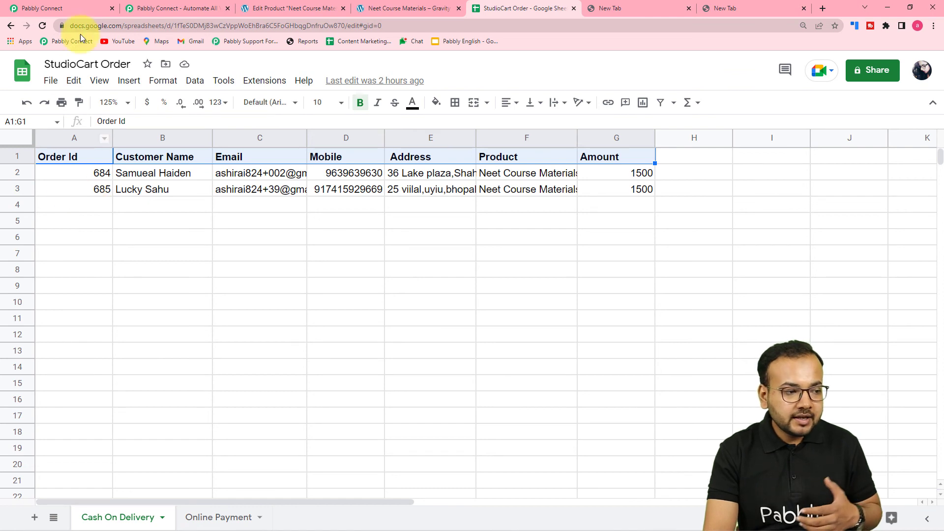
pyautogui.click(82, 10)
pyautogui.click(211, 382)
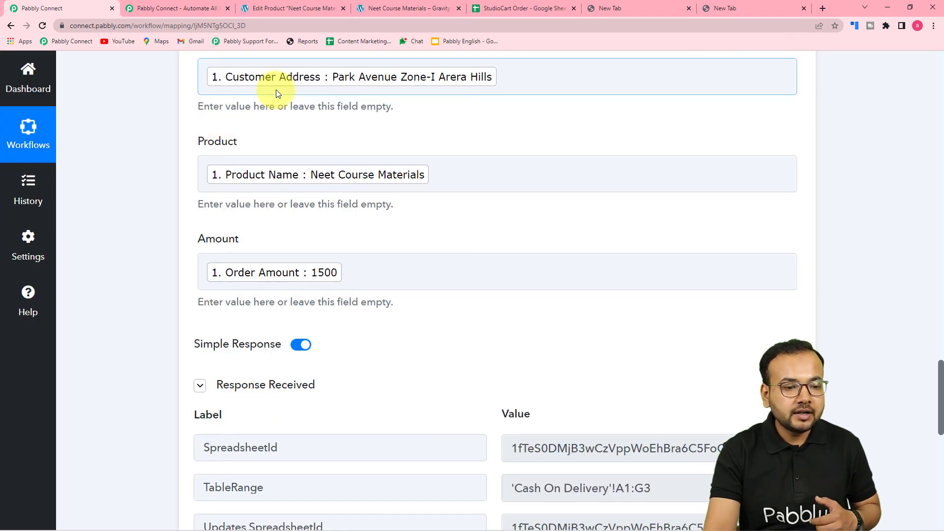
# Step: Examine the Google Sheets test response and check the Cash On Delivery sheet for the new order row
pyautogui.scroll(-4, 483, 263)
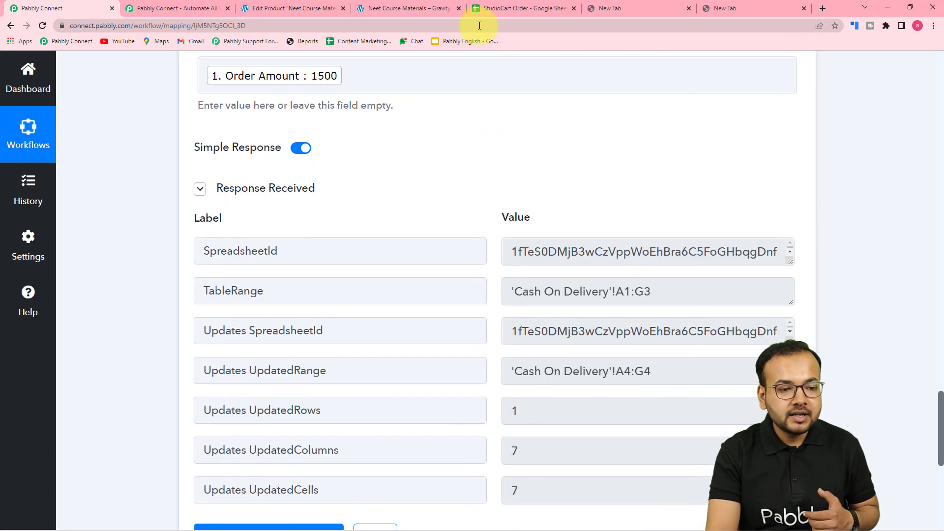
pyautogui.click(499, 9)
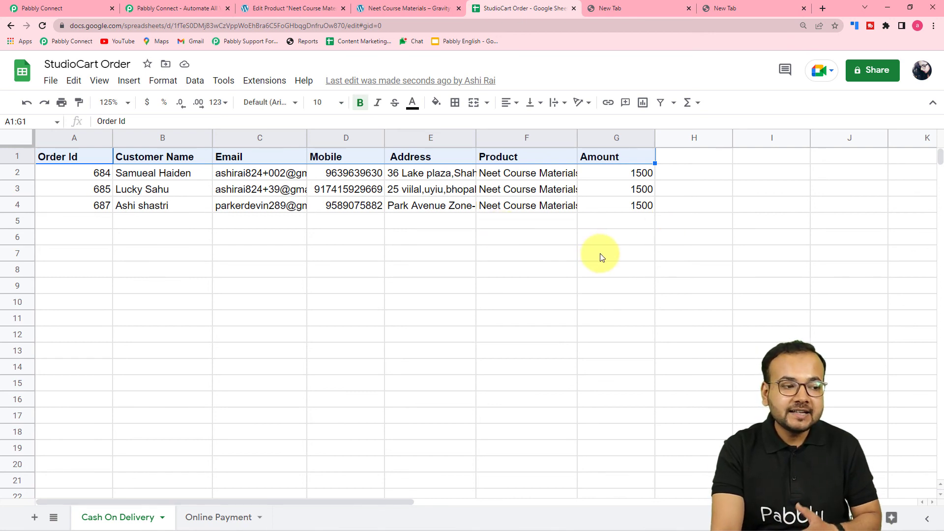
pyautogui.click(42, 8)
pyautogui.scroll(2, 906, 433)
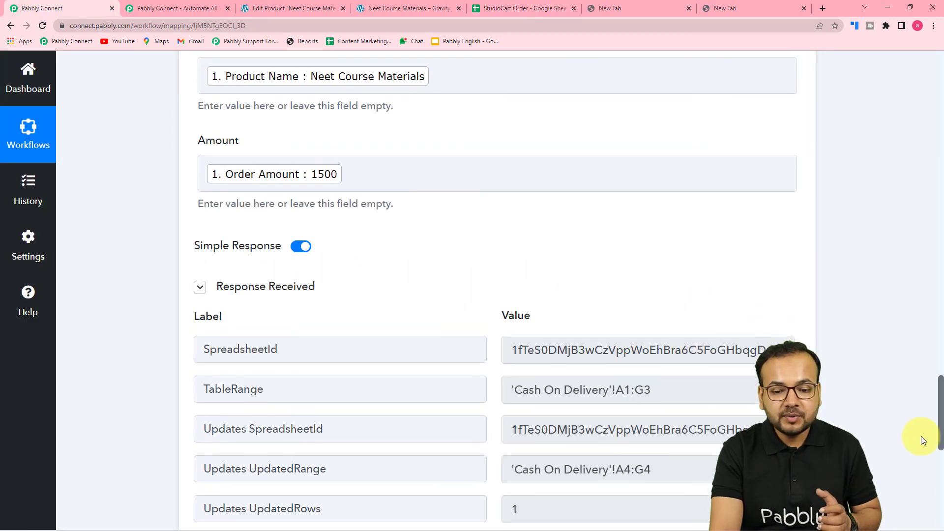
pyautogui.moveTo(940, 416); pyautogui.dragTo(936, 336)
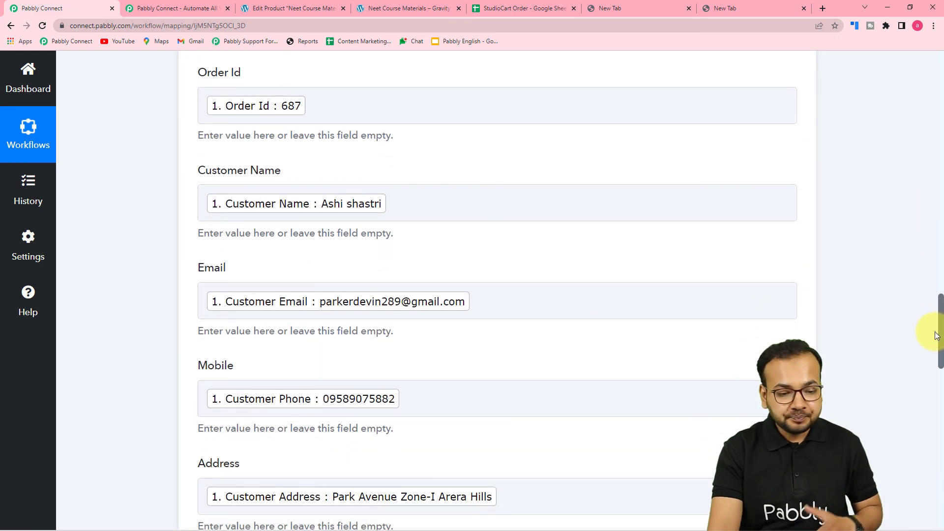